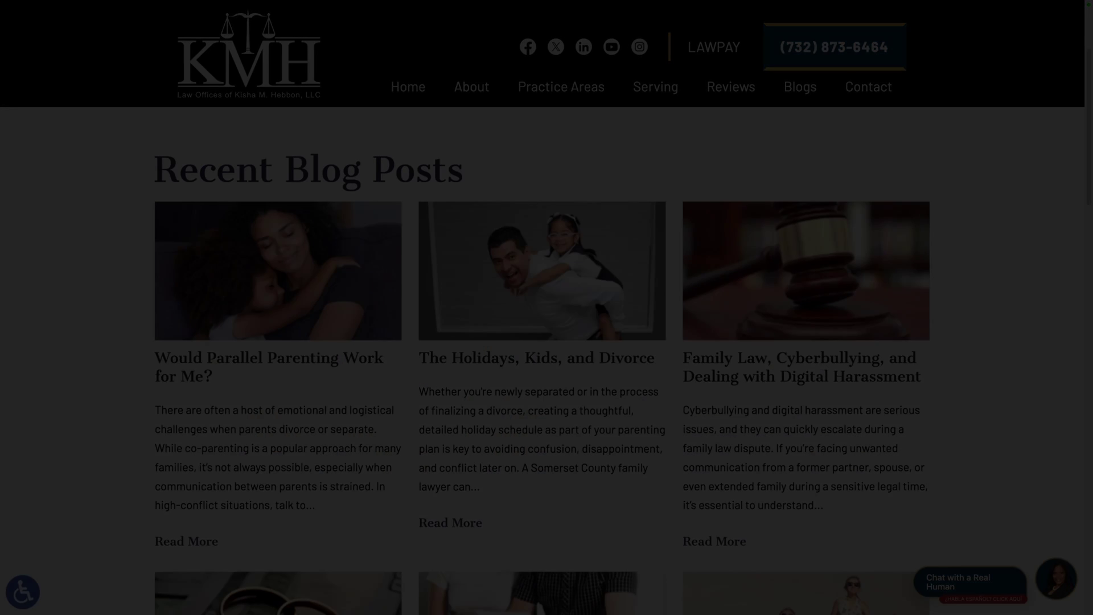
# - Examine how the screen reader announces the post links on several blog pages, including the demo page's Read More buttons
pyautogui.press('Tab')
pyautogui.press('Tab')
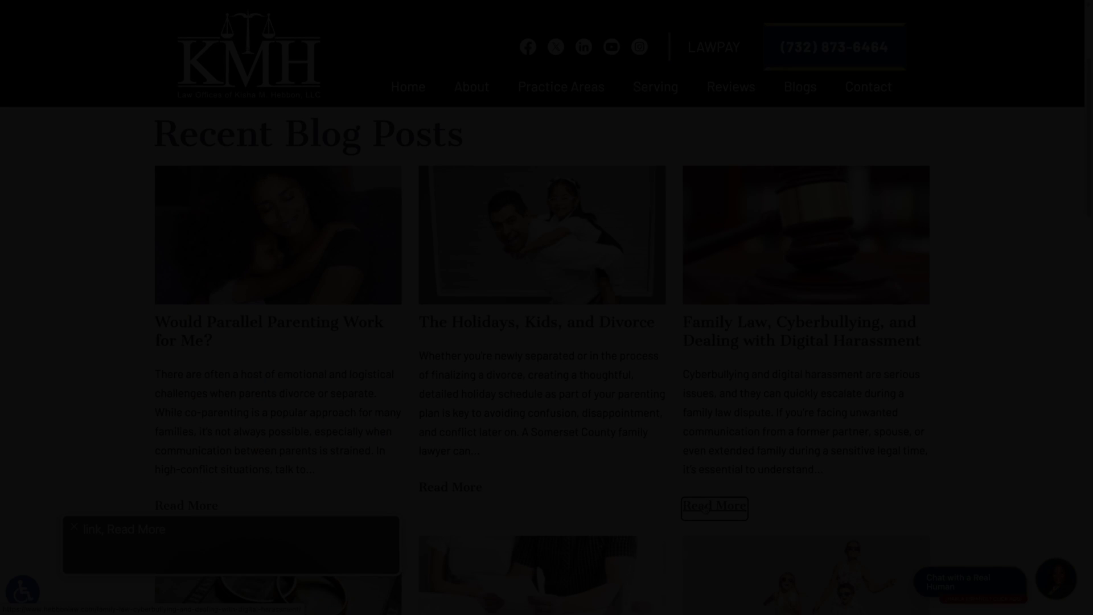
pyautogui.press('Tab')
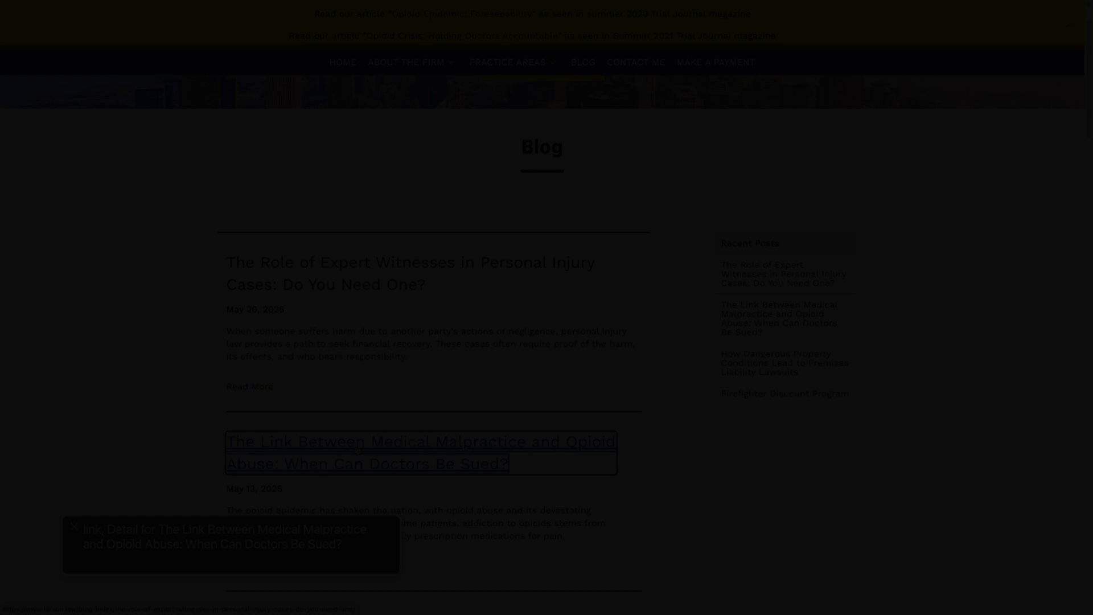
pyautogui.press('Tab')
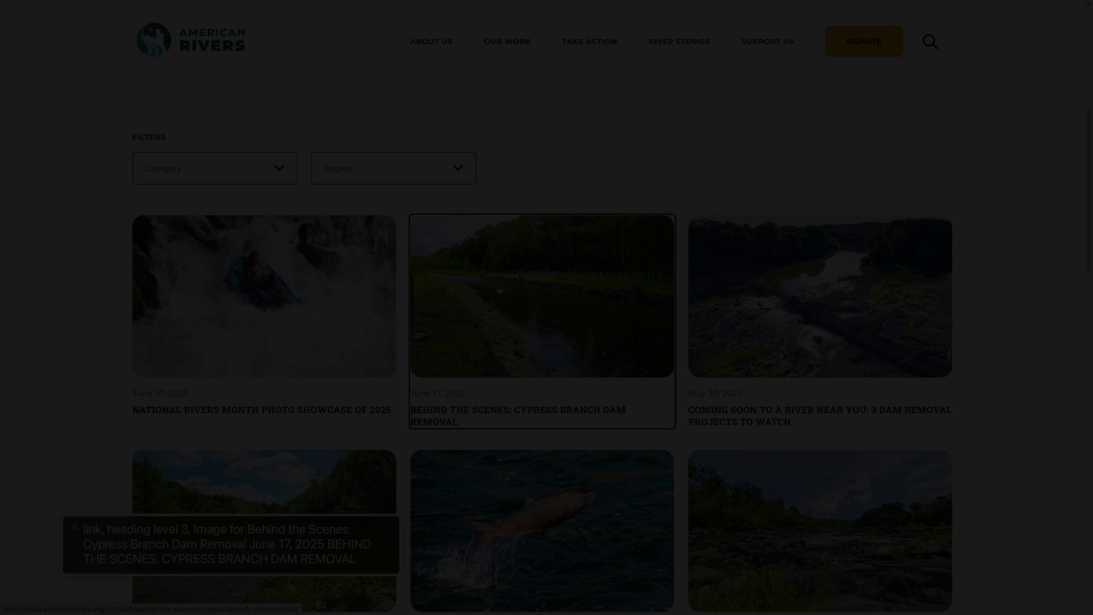
pyautogui.press('Tab')
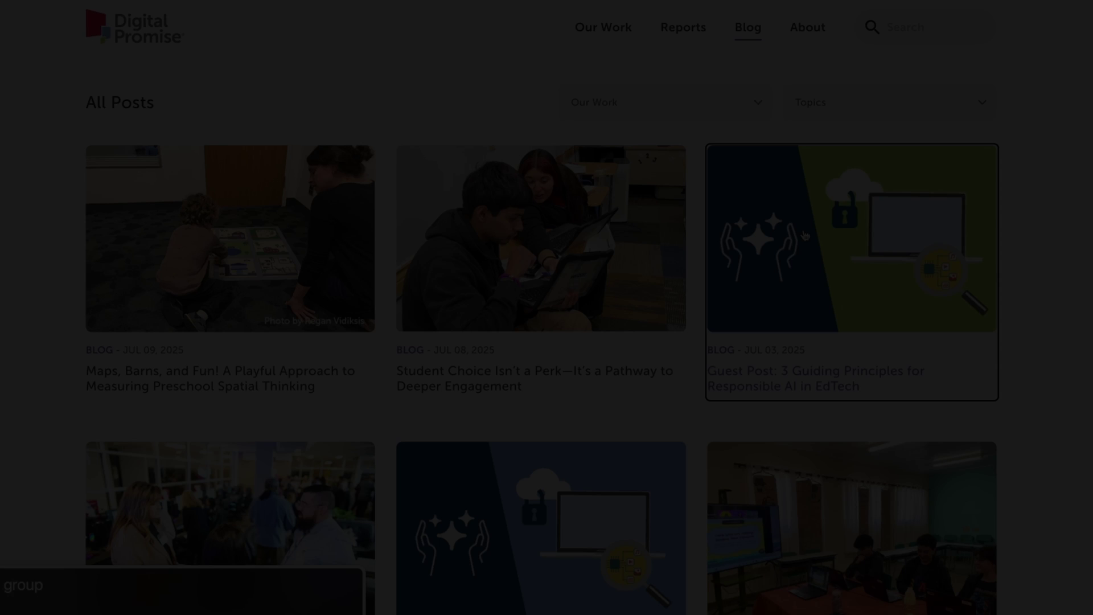
pyautogui.scroll(-4, 804, 235)
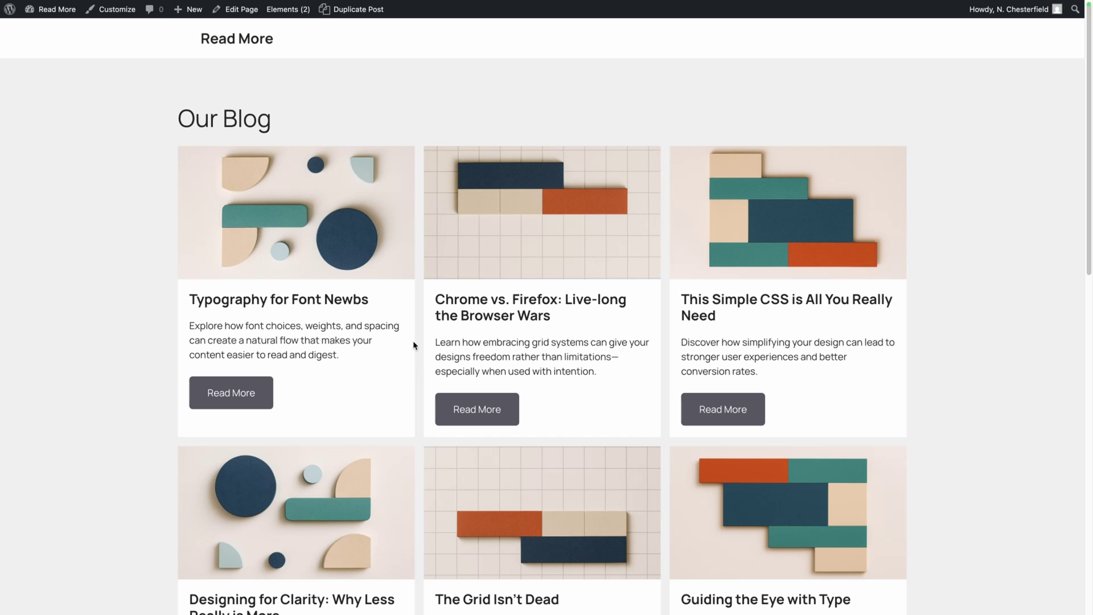
pyautogui.moveTo(464, 407)
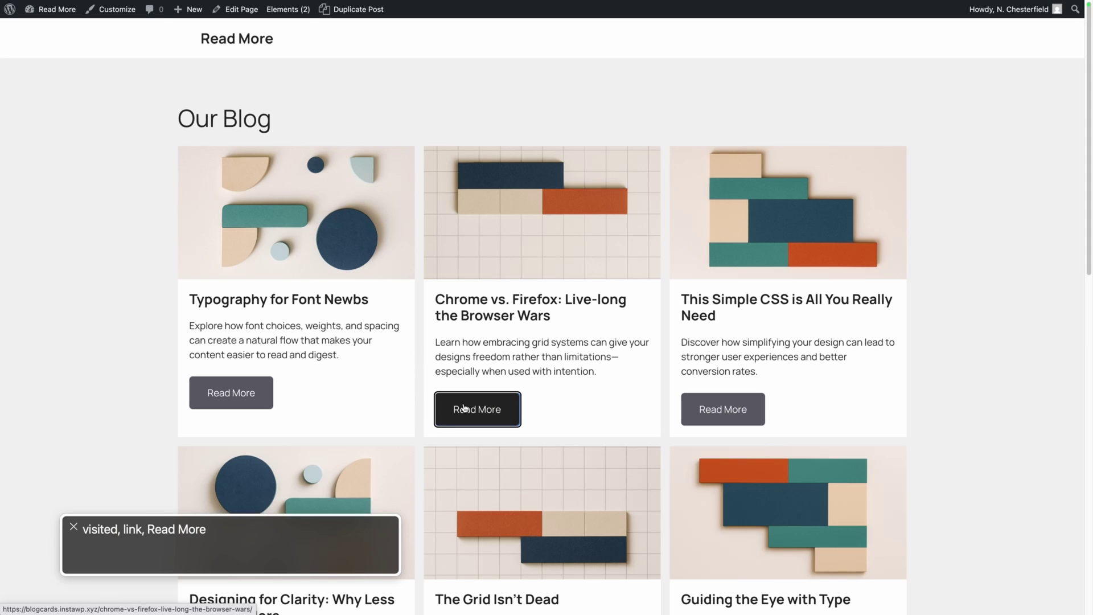
pyautogui.scroll(-7, 709, 408)
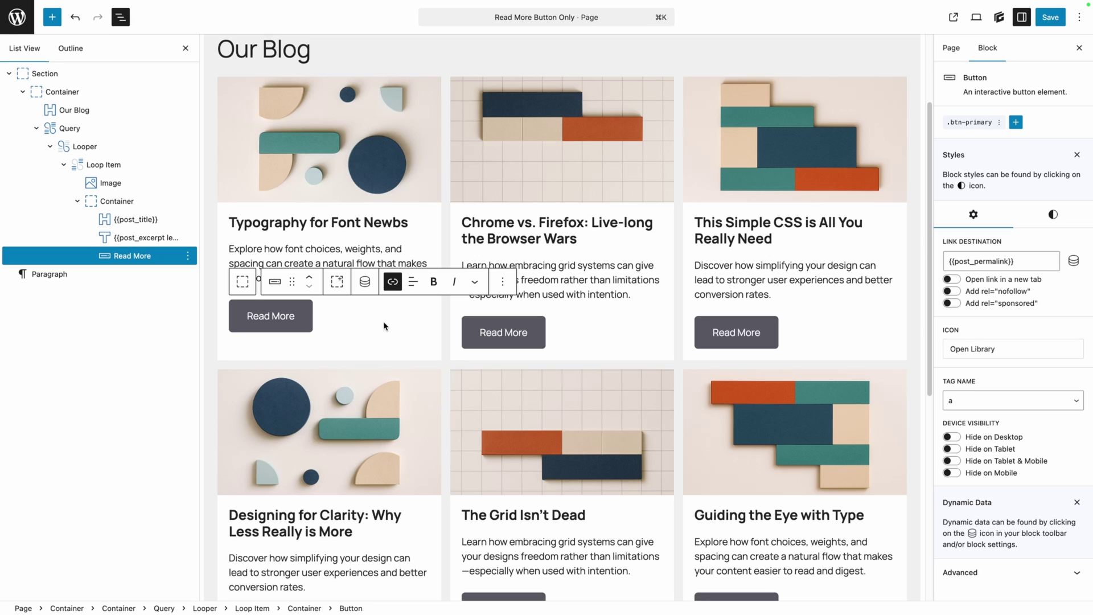
# - Edit the first card's Read More button as HTML and start a span with class "sr-only" after its text
pyautogui.click(500, 284)
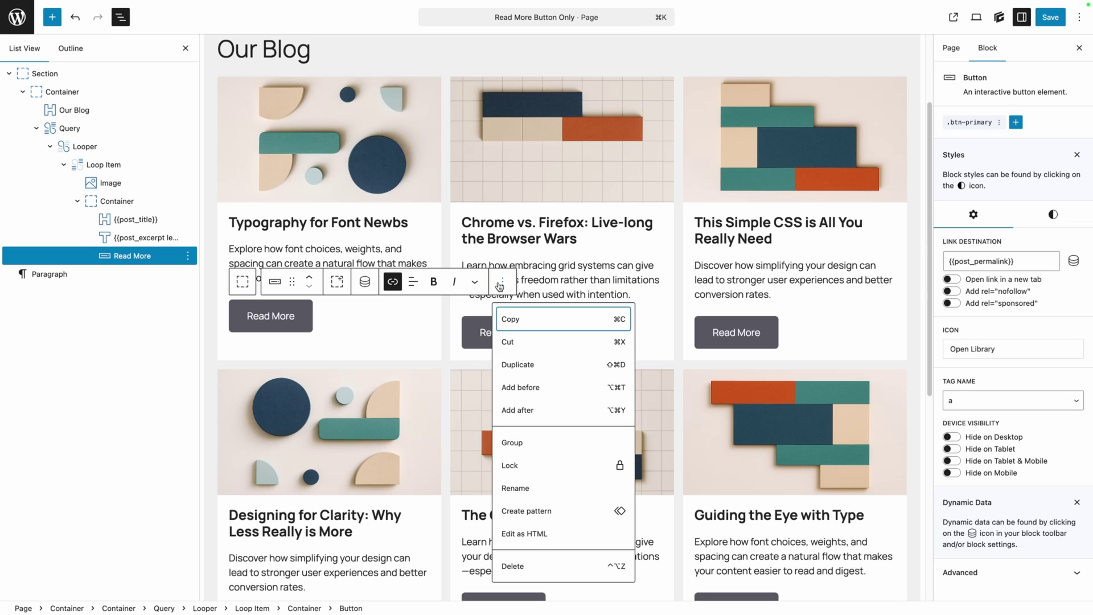
pyautogui.click(528, 536)
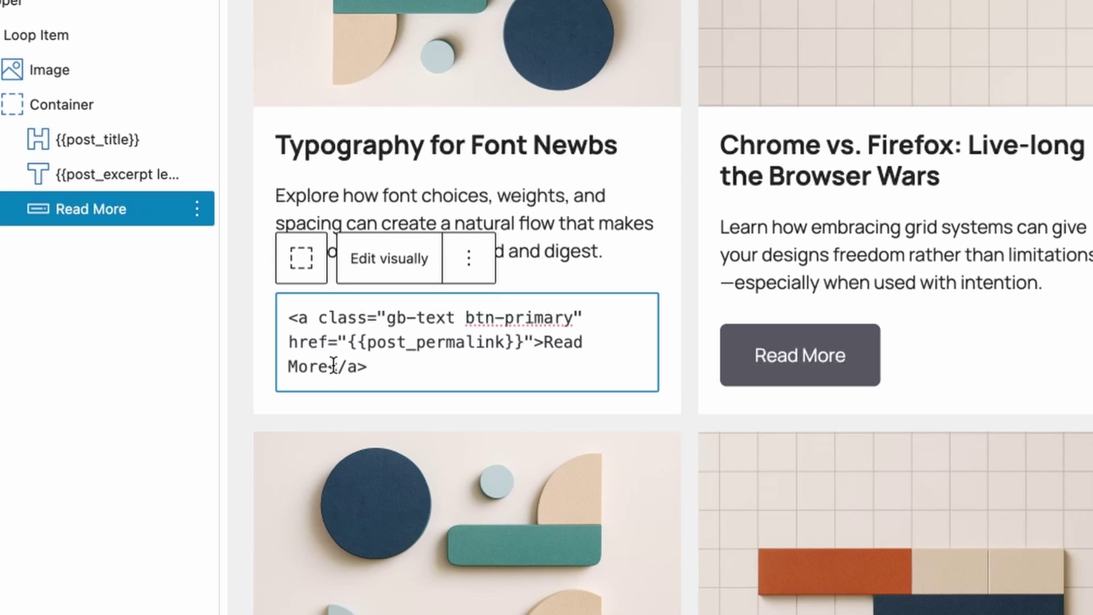
pyautogui.click(333, 365)
pyautogui.hotkey('shift', 'alt', 'Left')
pyautogui.hotkey('shift', 'alt', 'Left')
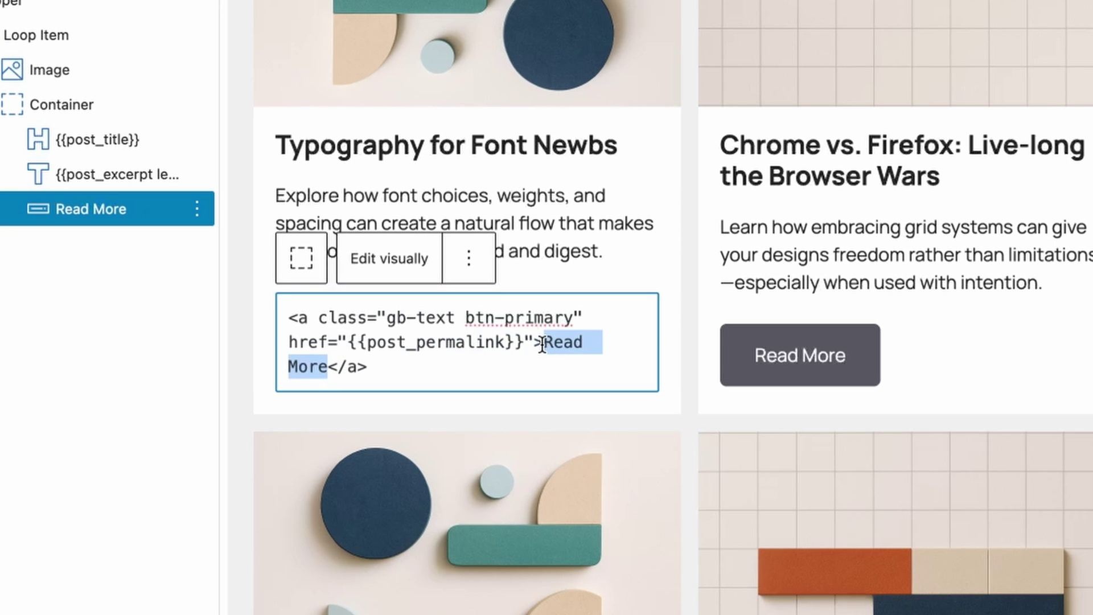
pyautogui.click(330, 365)
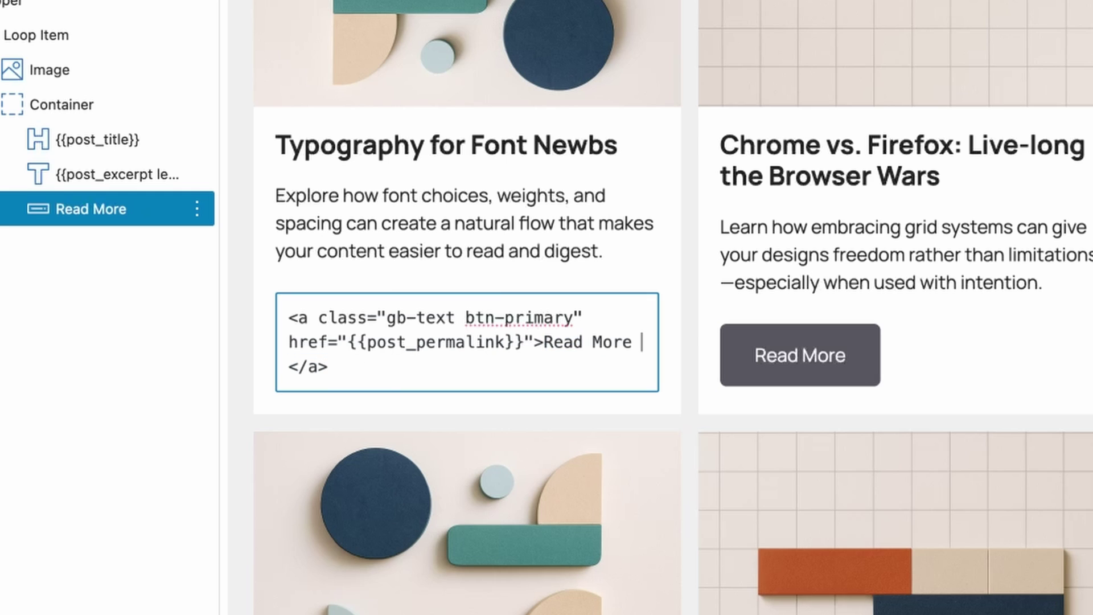
pyautogui.write('<span')
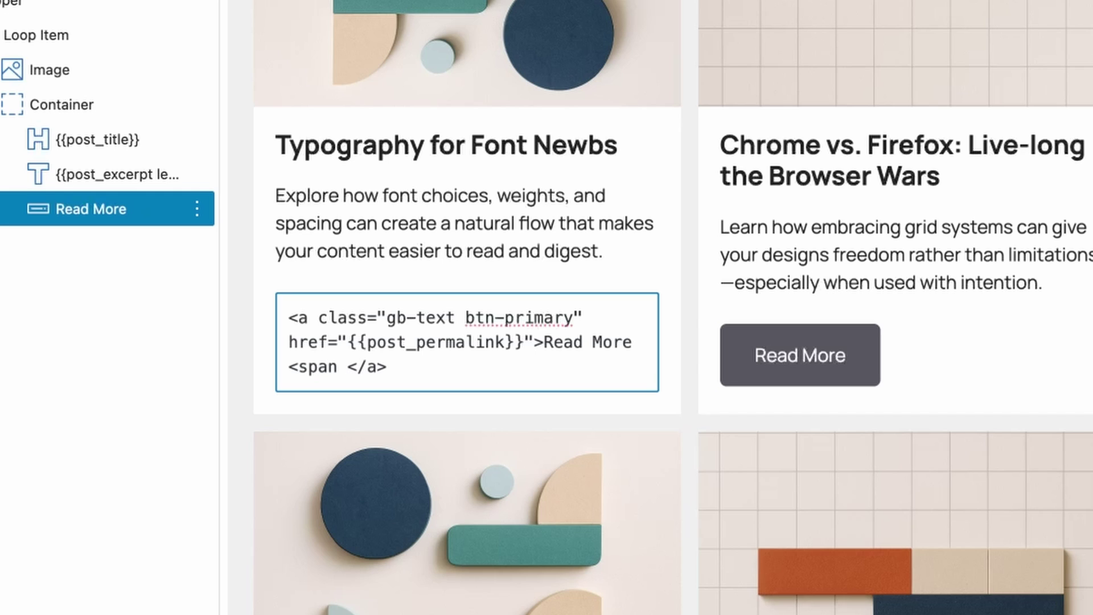
pyautogui.write(' class=')
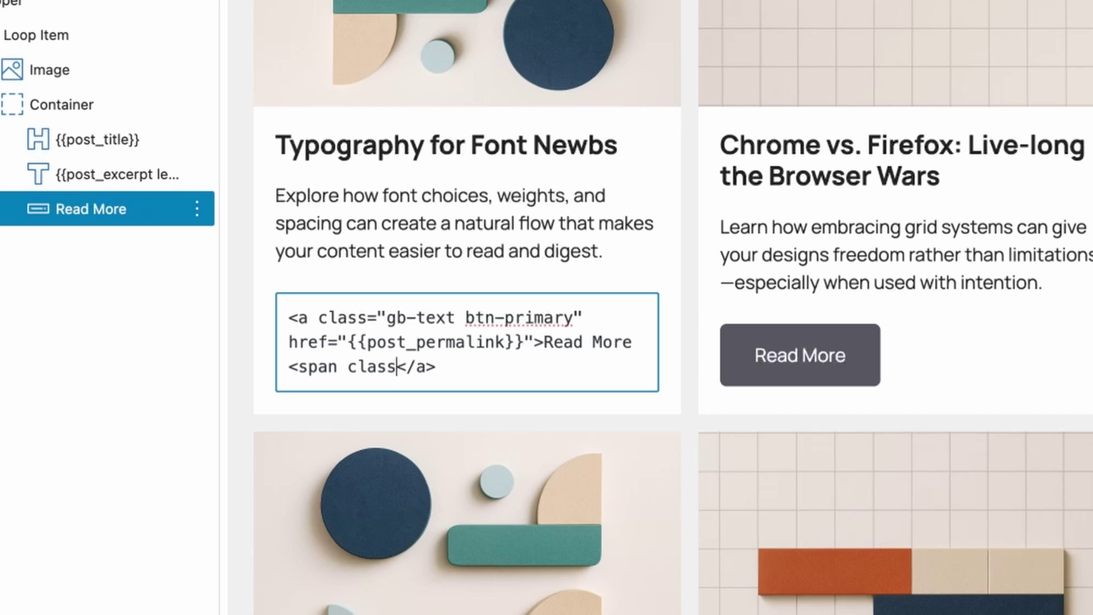
pyautogui.write('""')
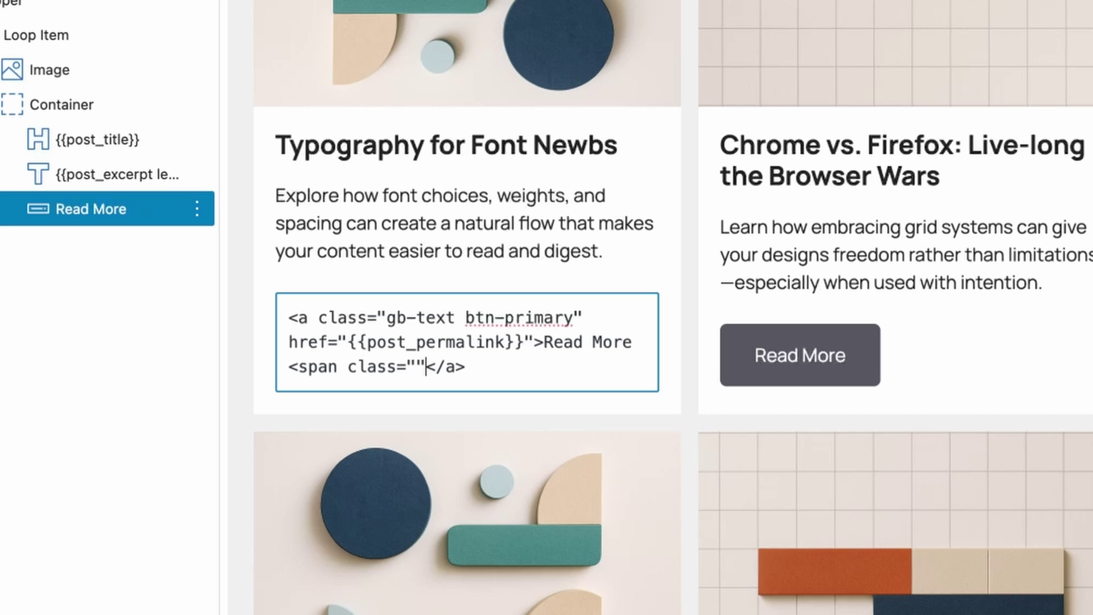
pyautogui.press('Left')
pyautogui.write('sr-only')
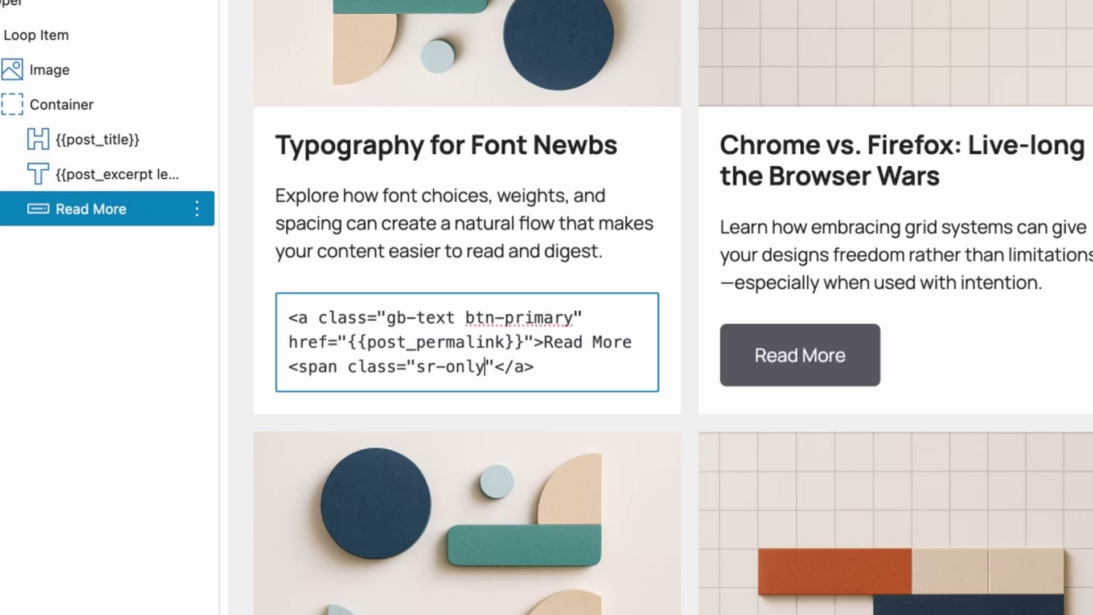
# - Complete the span in the button's HTML with the text "about {{post_title}}" and a closing span tag
pyautogui.press('Right')
pyautogui.write('>about')
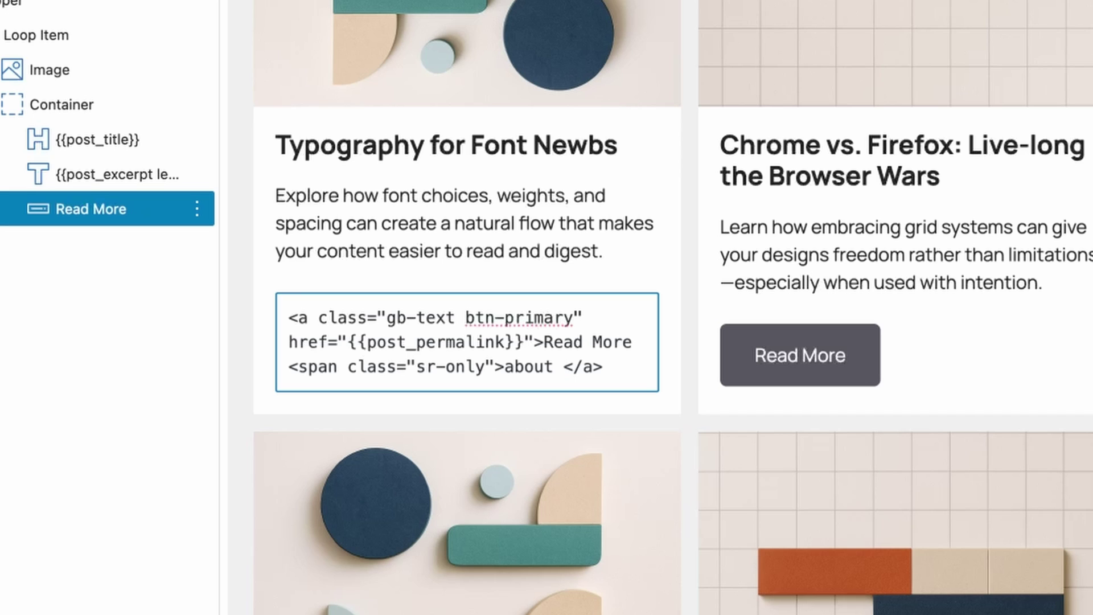
pyautogui.write('{{post_')
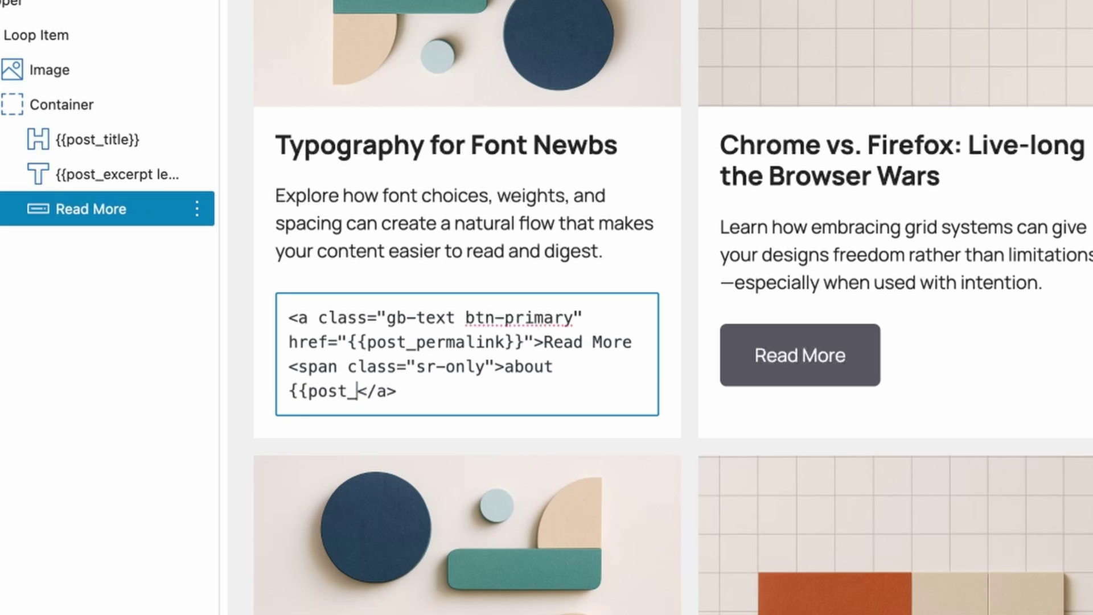
pyautogui.write('title')
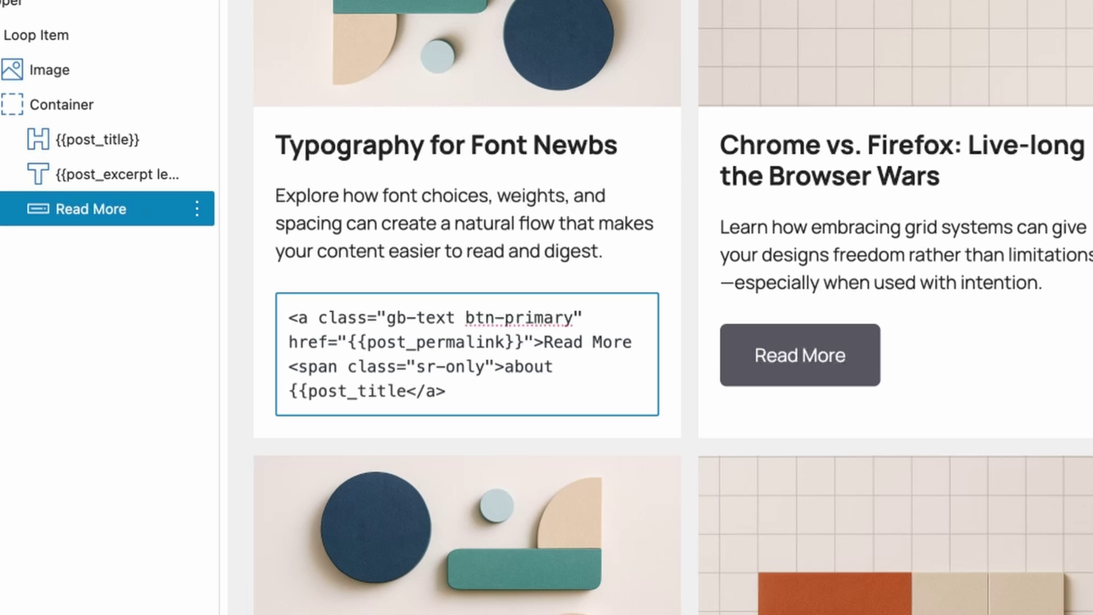
pyautogui.write('}}</')
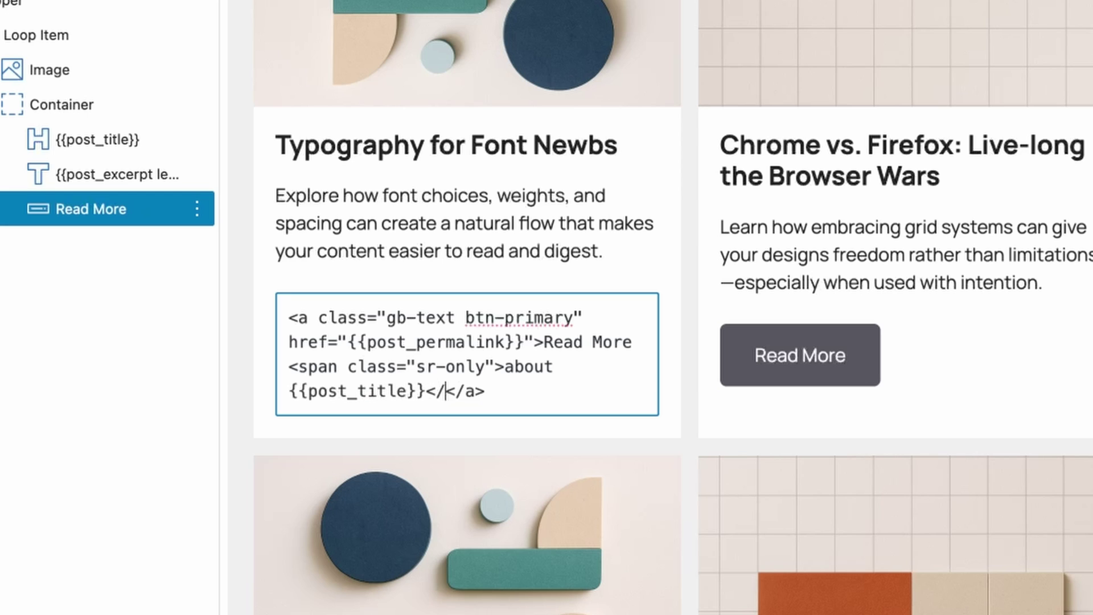
pyautogui.write('span>')
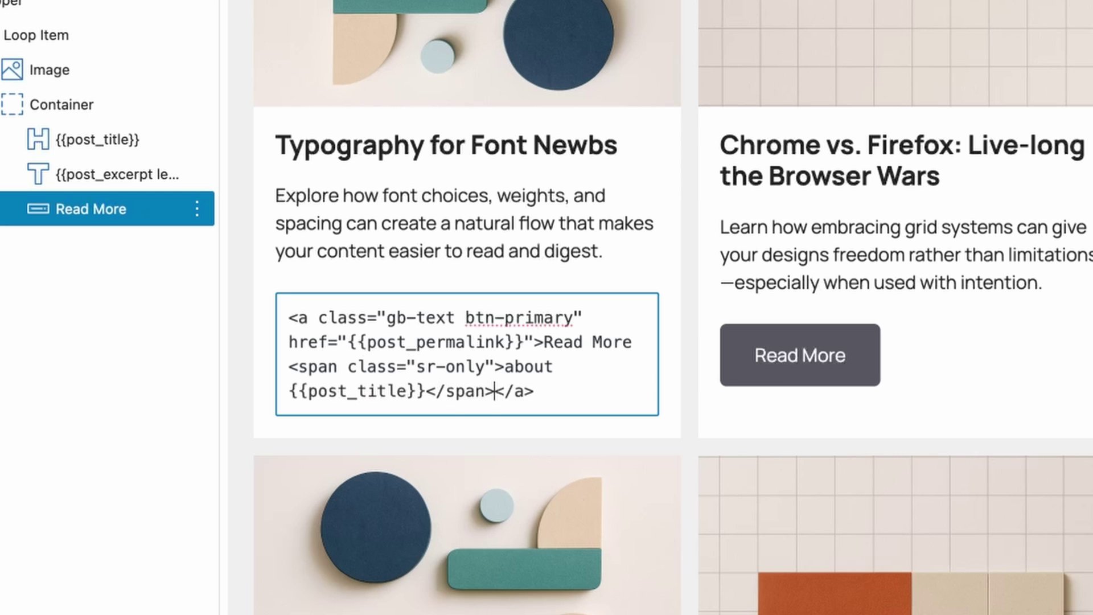
pyautogui.moveTo(492, 392); pyautogui.dragTo(284, 367)
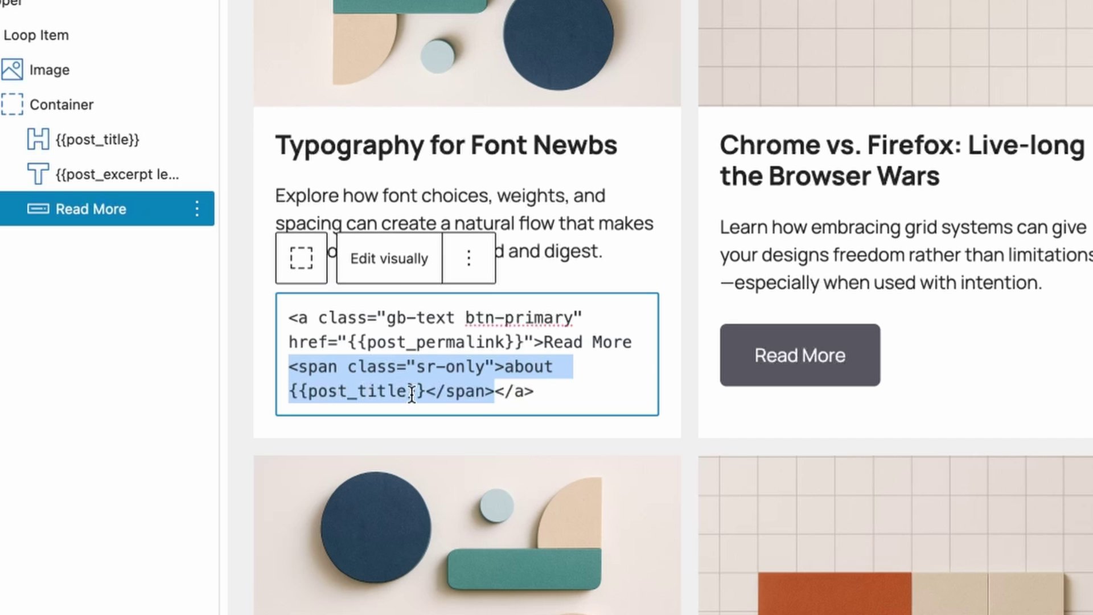
# - Return the Read More button to visual editing and save the page
pyautogui.click(400, 266)
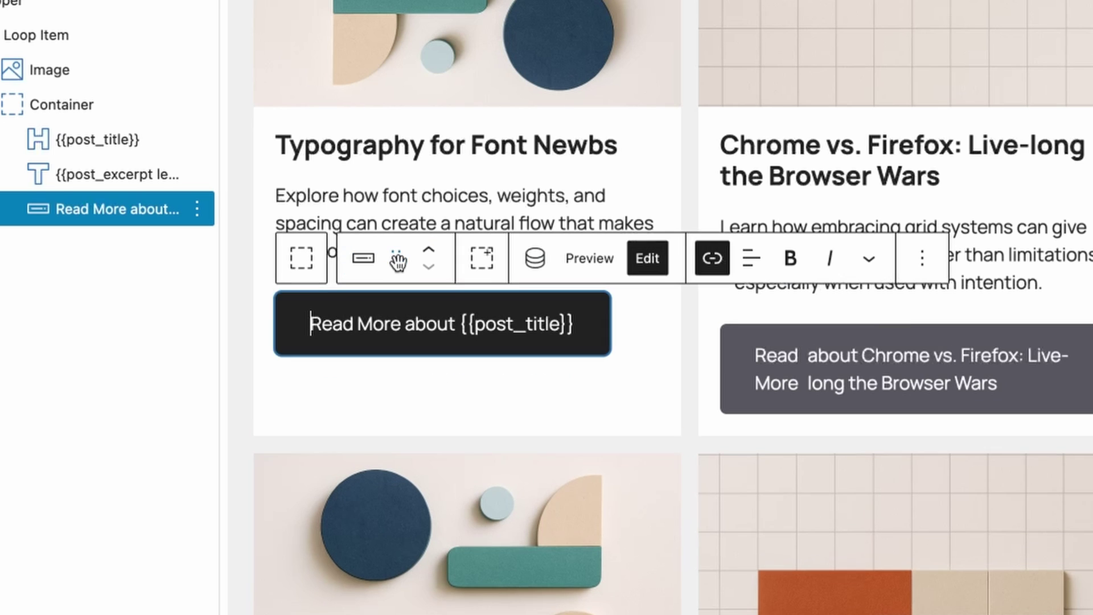
pyautogui.click(560, 181)
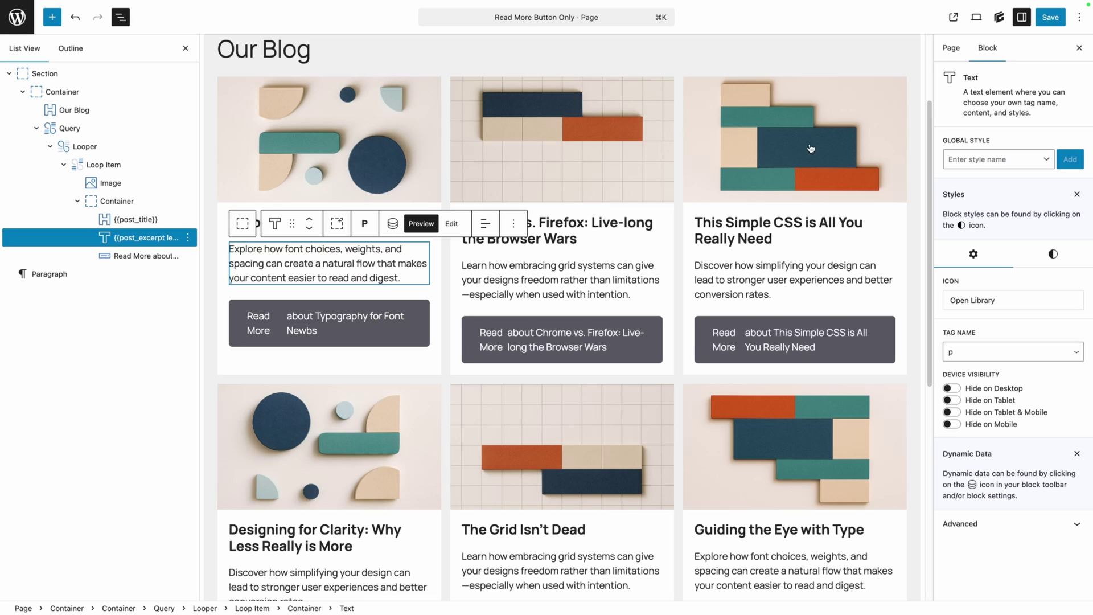
pyautogui.click(1050, 18)
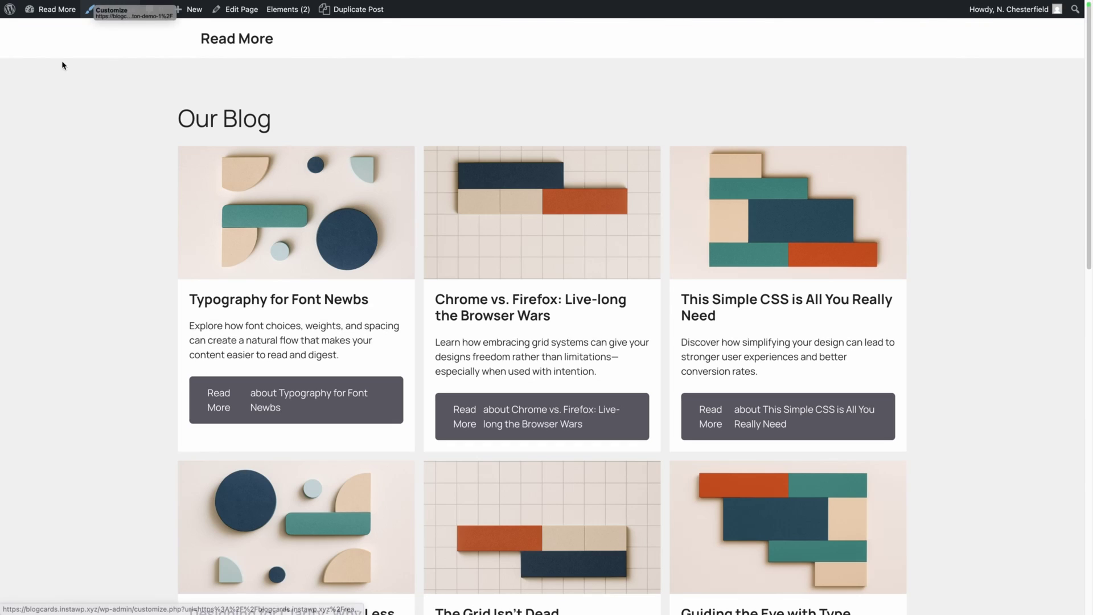
# - In the site's additional CSS, add an .sr-only rule: position absolute, width/height 1px, padding 0, margin -1px, overflow hidden, clip rect(0 0 0 0), white-space nowrap, border 0
pyautogui.click(106, 17)
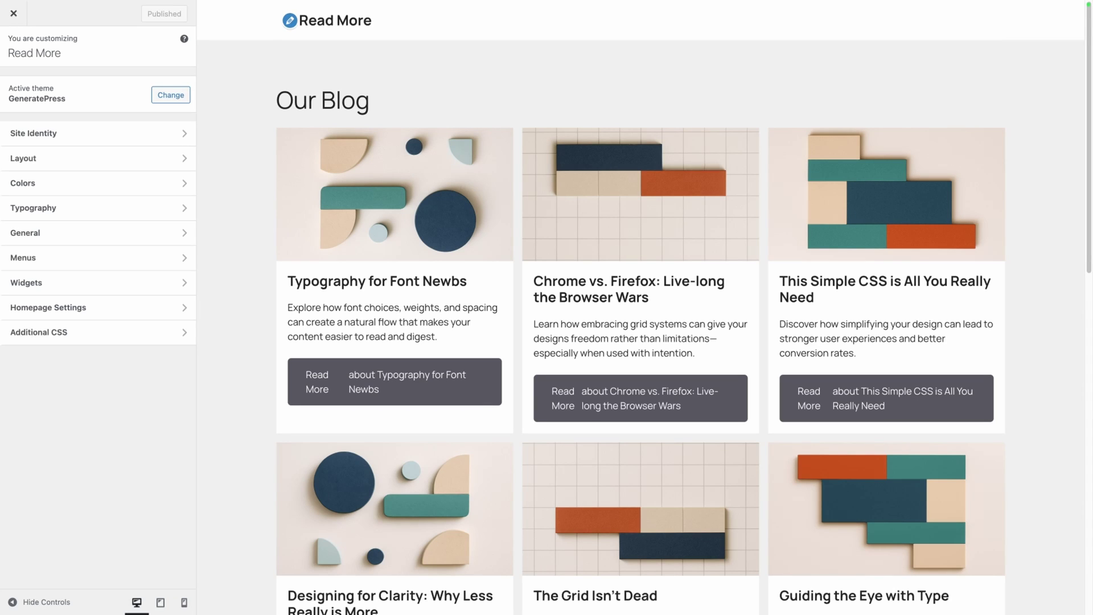
pyautogui.click(39, 331)
pyautogui.click(90, 84)
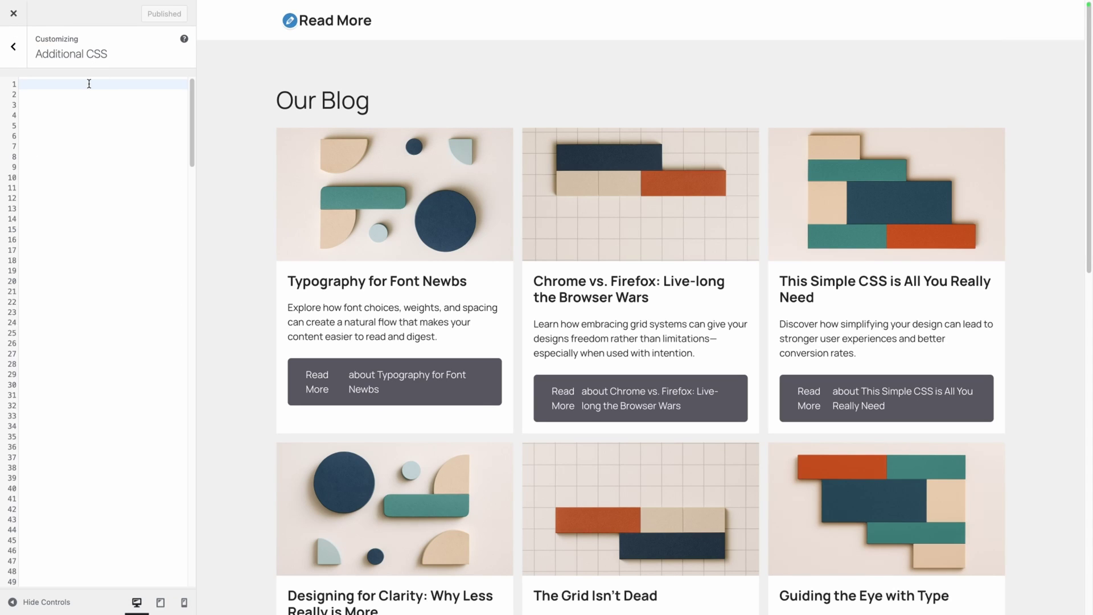
pyautogui.write('.sr-only { position: absolute; width: 1px; height: 1px; padding: 0; margin: -1px; overflow: hidden; clip: rect(0 0 0 0); white-space: nowrap; border: 0; }')
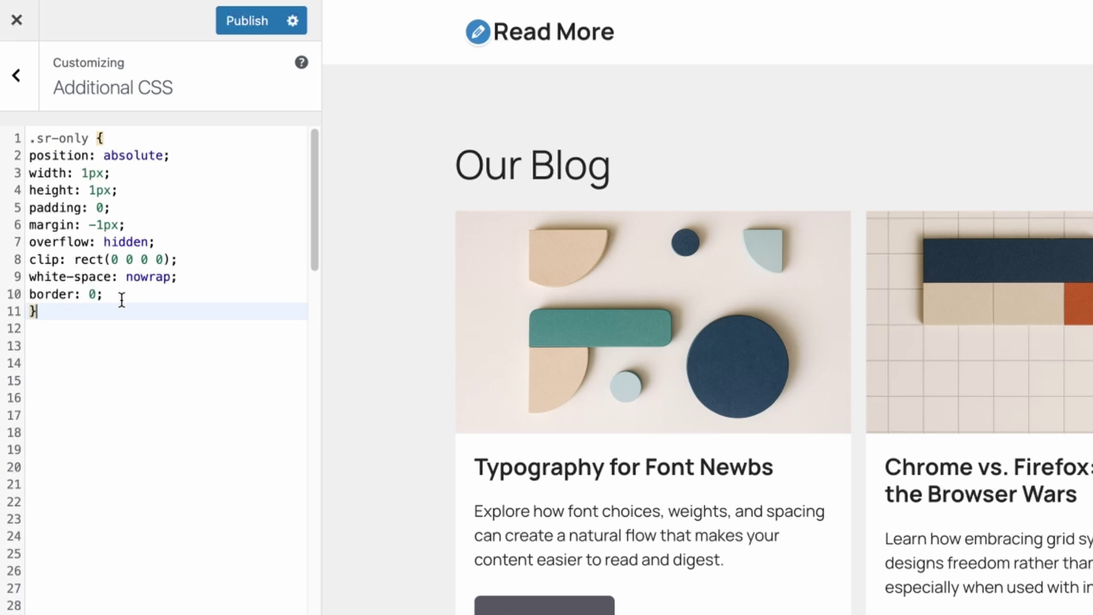
# - Indent the declarations inside the .sr-only rule and publish the site customization
pyautogui.moveTo(121, 300); pyautogui.dragTo(9, 168)
pyautogui.press('Tab')
pyautogui.click(165, 328)
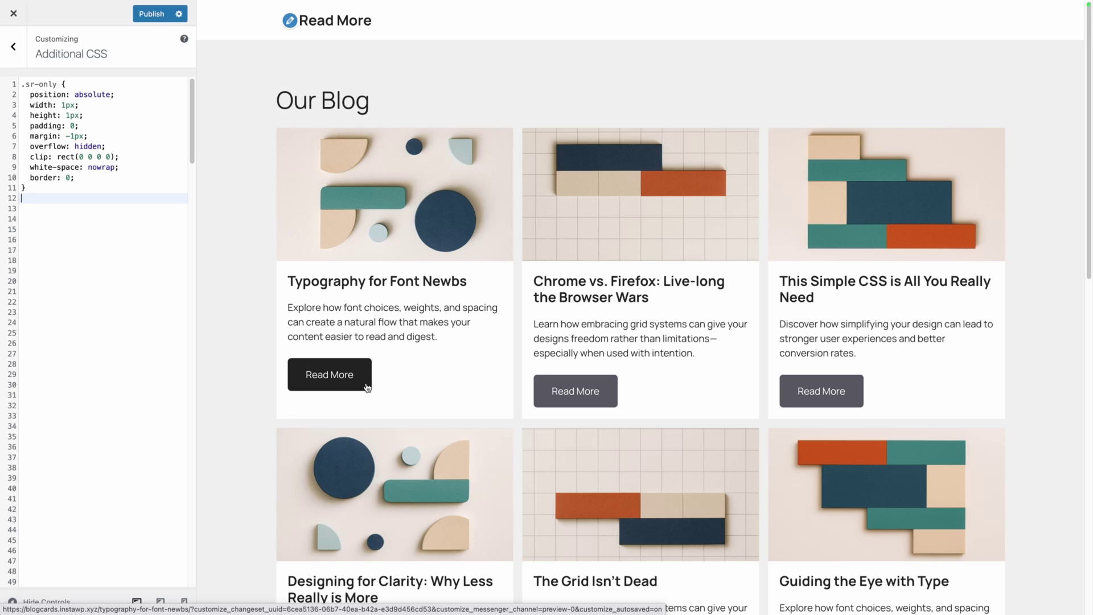
pyautogui.click(158, 15)
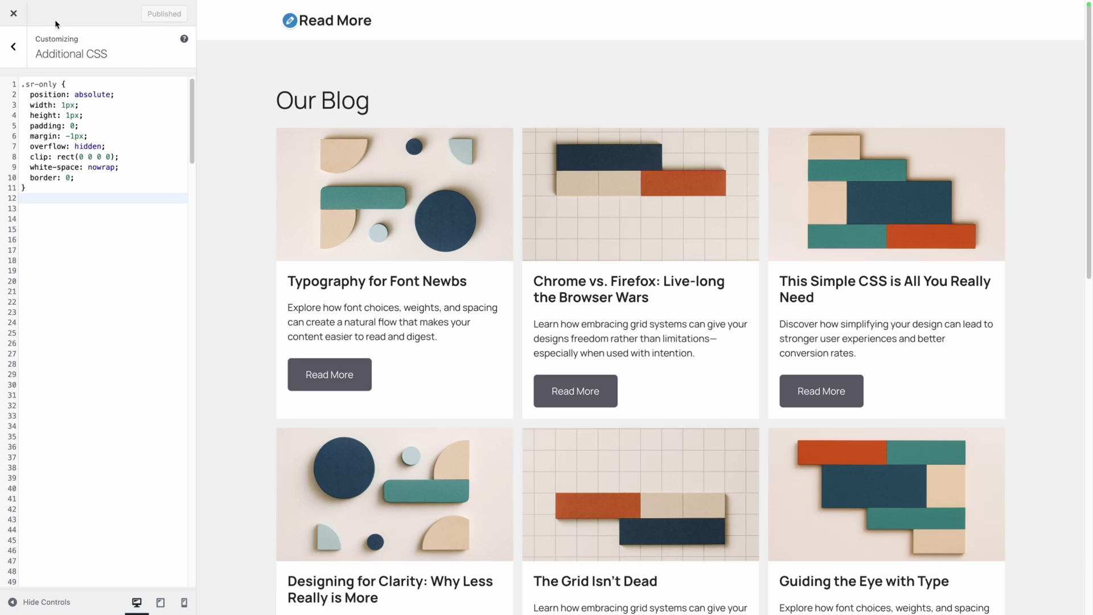
pyautogui.click(12, 15)
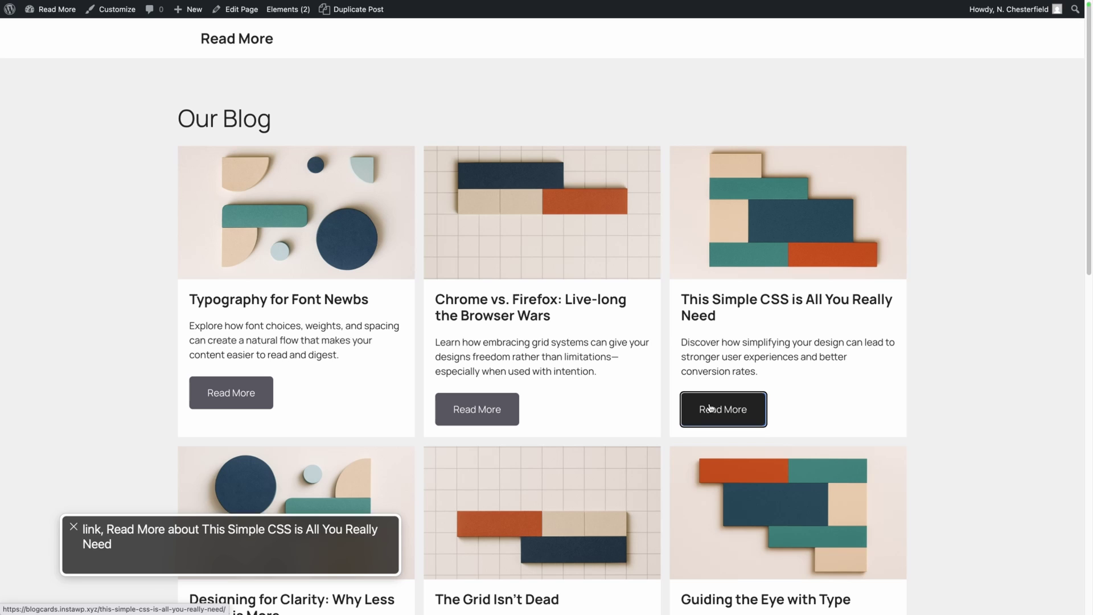
# - Check how the screen reader announces the Read More buttons of the second row of blog cards
pyautogui.press('Tab')
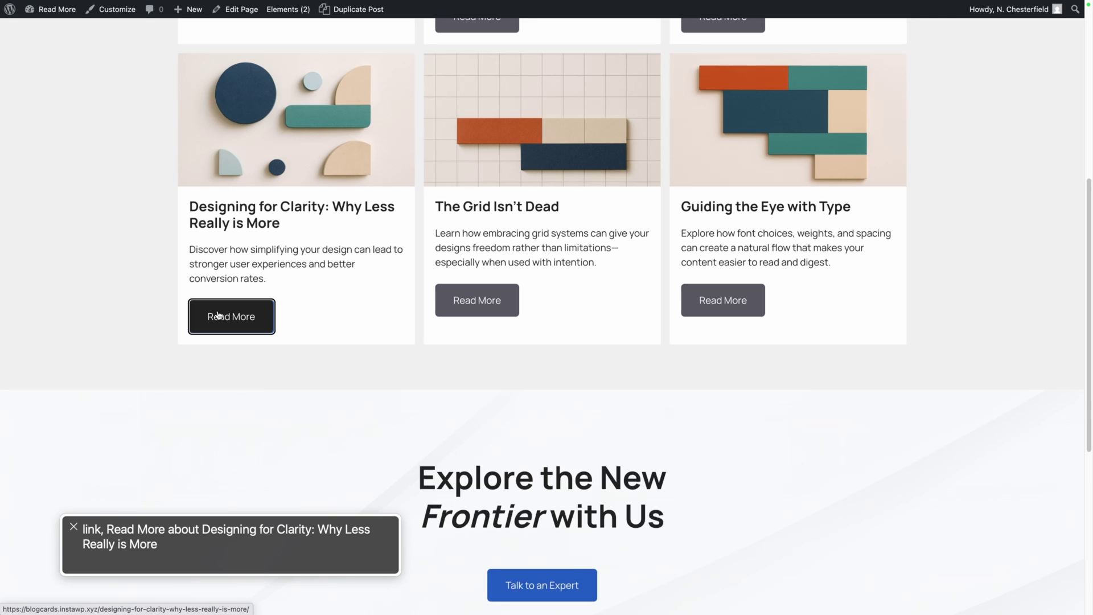
pyautogui.press('Tab')
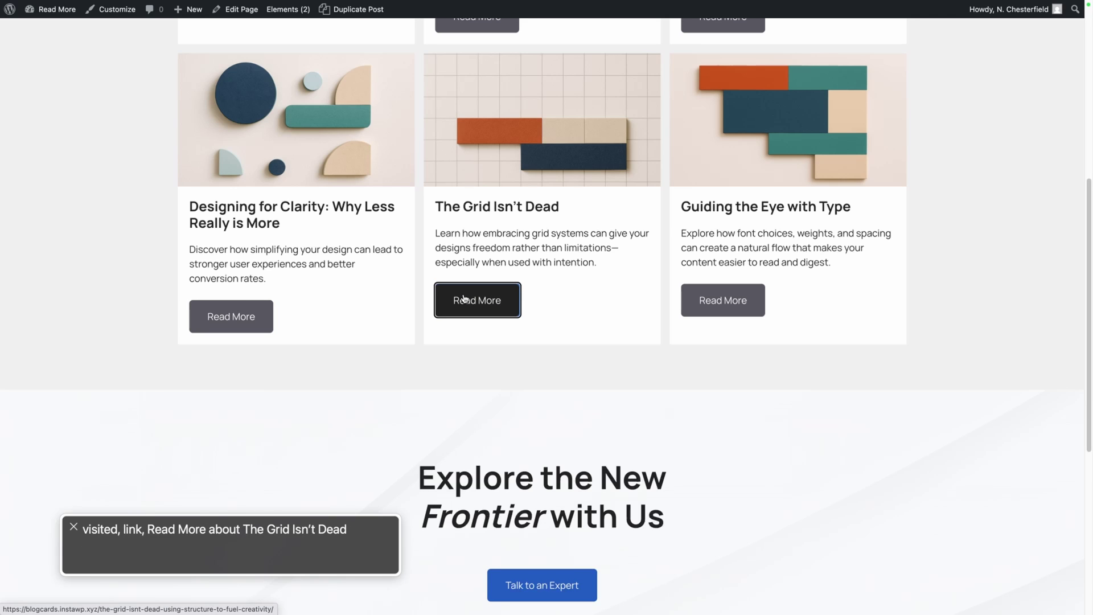
pyautogui.press('Tab')
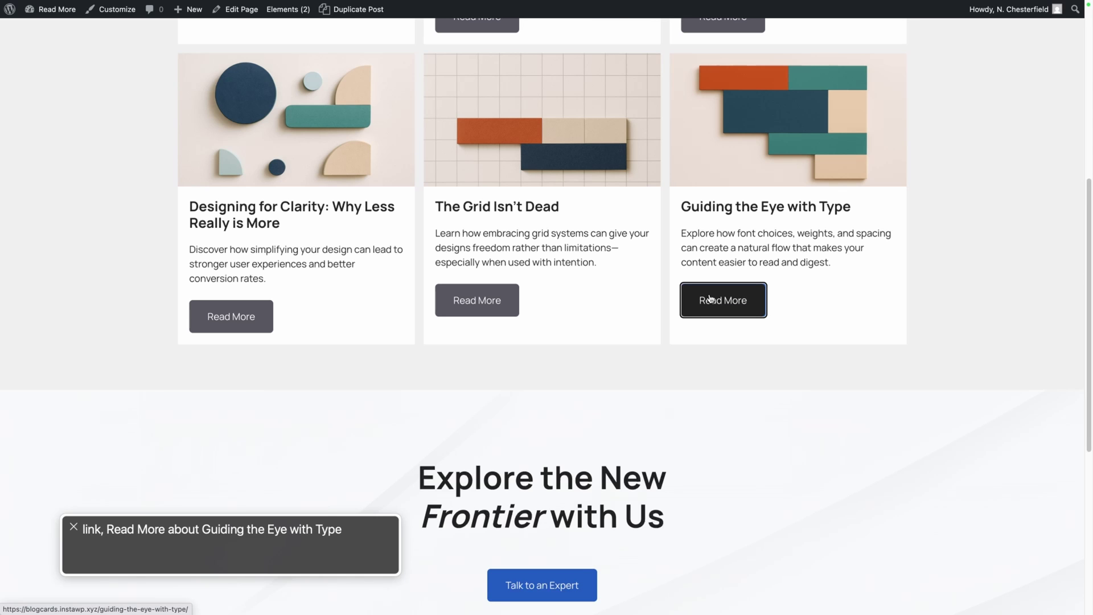
pyautogui.scroll(6, 710, 298)
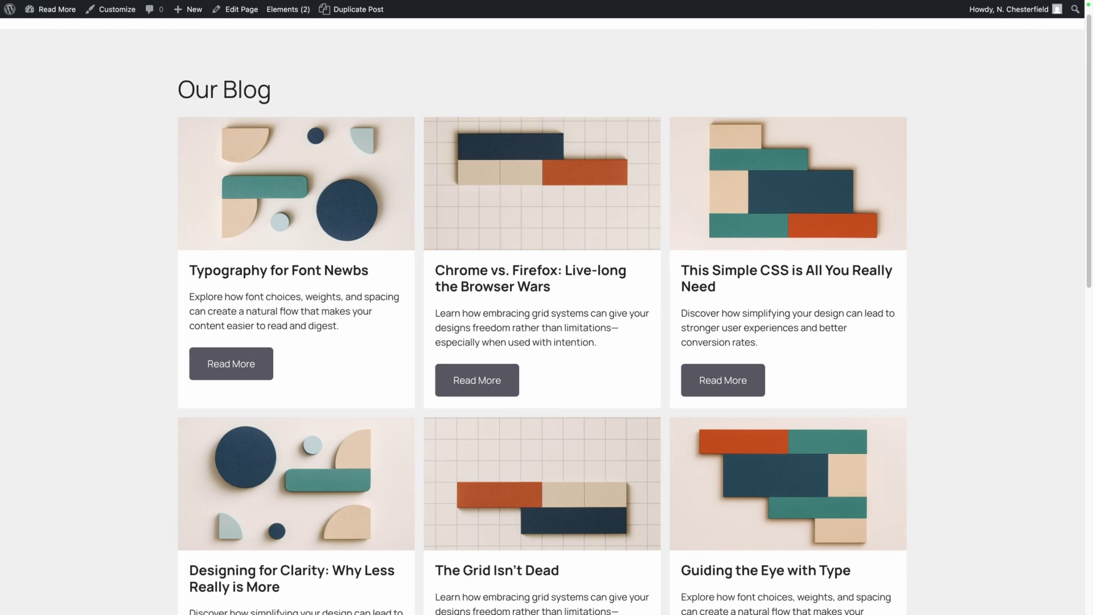
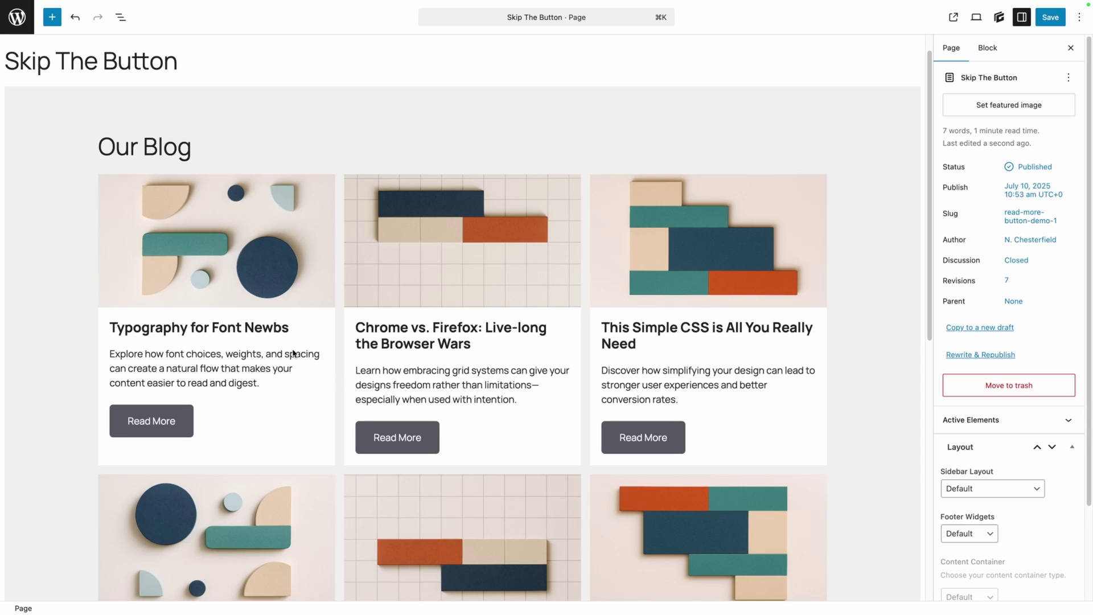
# - Set the first card's Read More button link destination to the Post Permalink dynamic tag
pyautogui.click(174, 421)
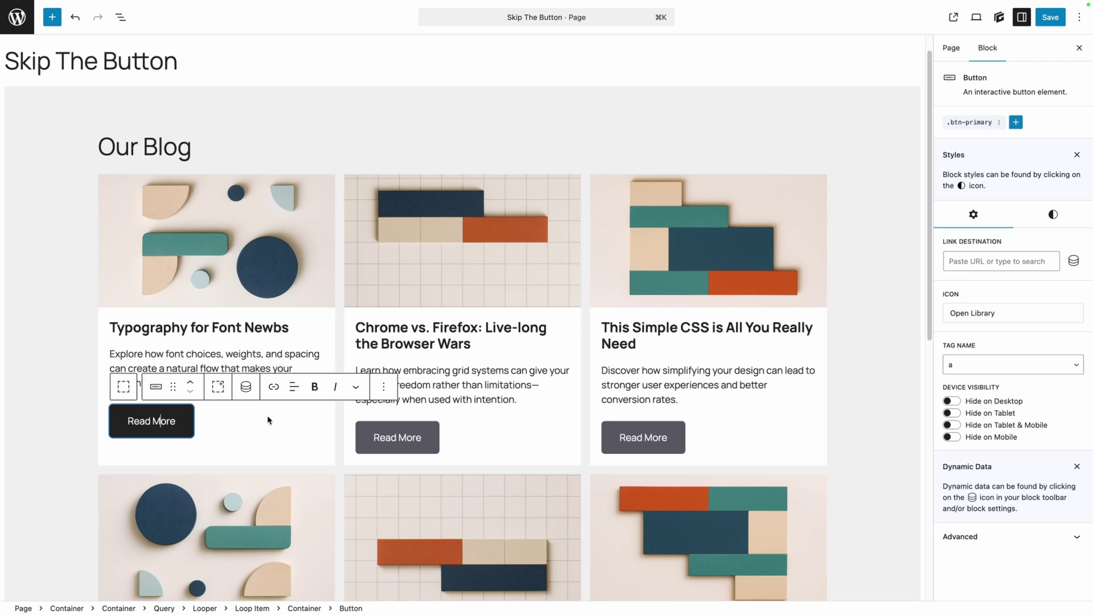
pyautogui.click(1073, 261)
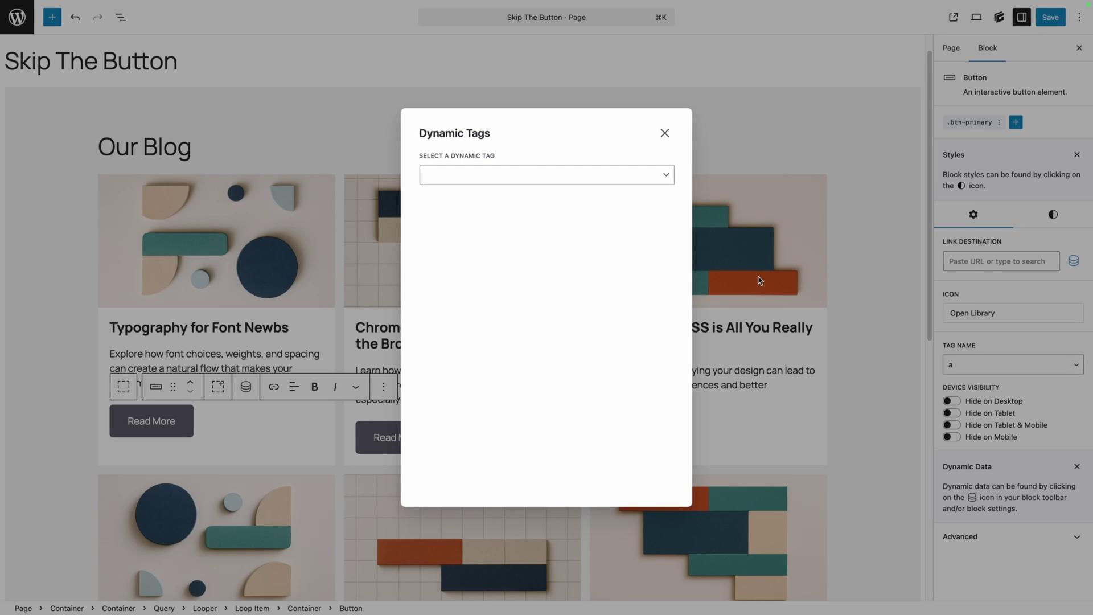
pyautogui.click(529, 177)
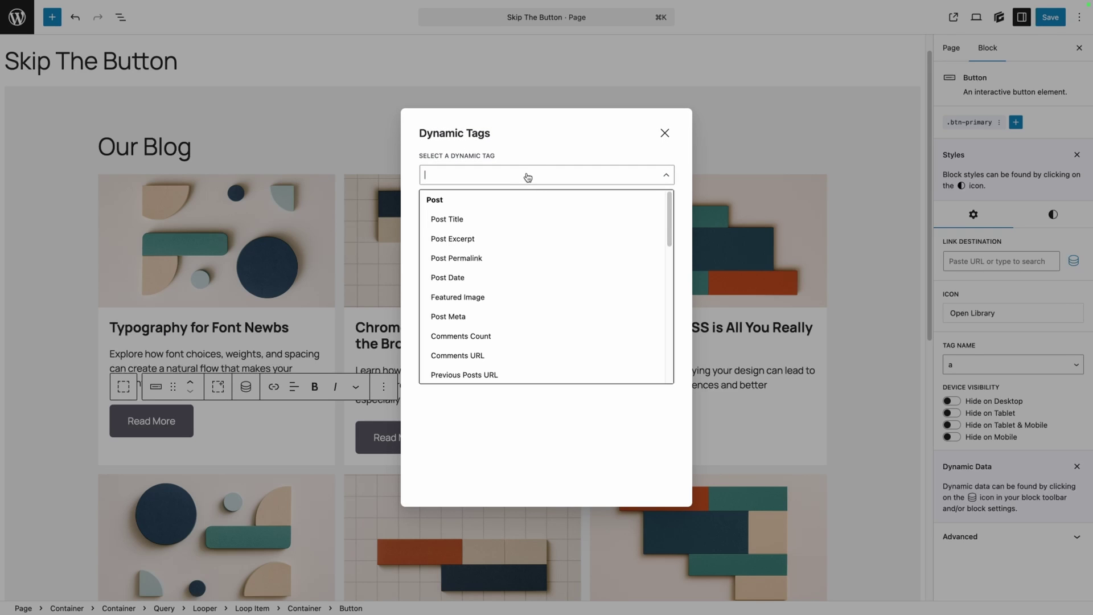
pyautogui.click(484, 260)
pyautogui.click(447, 320)
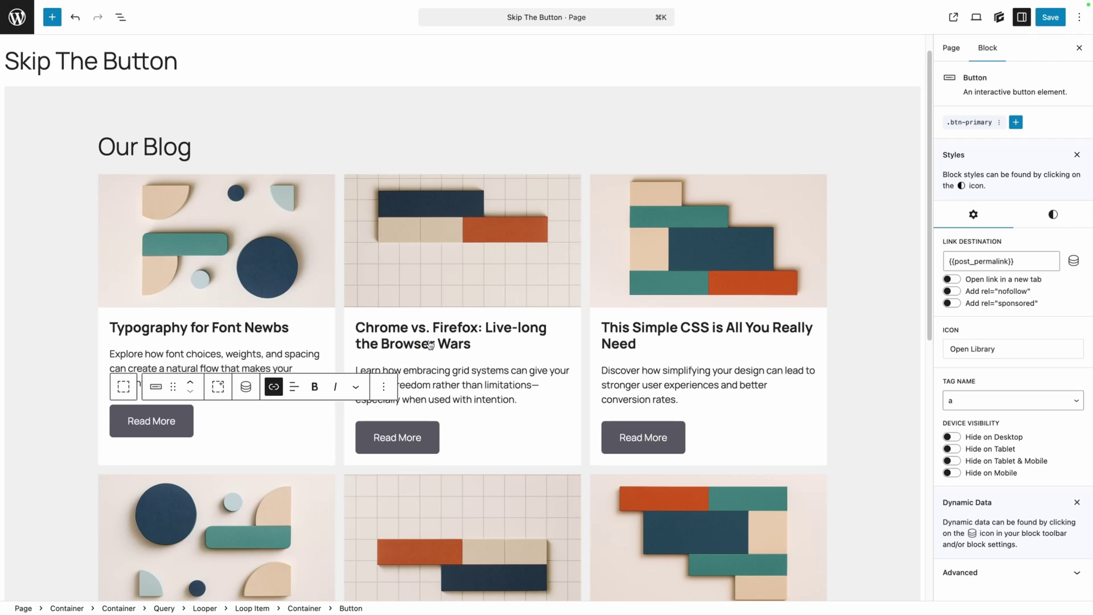
# - Set the card headline's Post Title dynamic tag to link to Post, and save the page
pyautogui.click(251, 330)
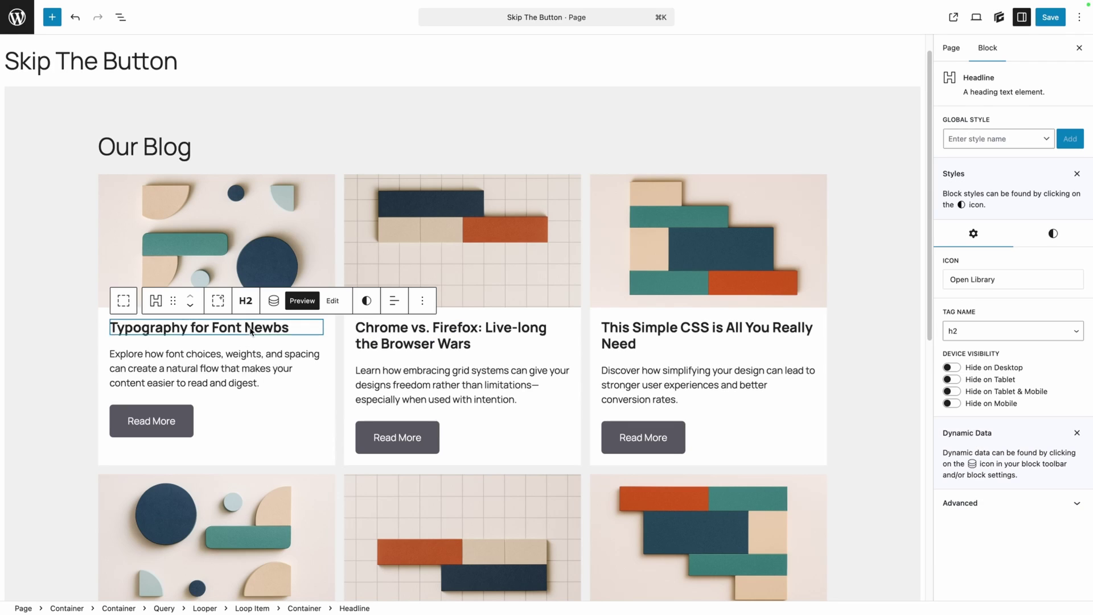
pyautogui.click(273, 301)
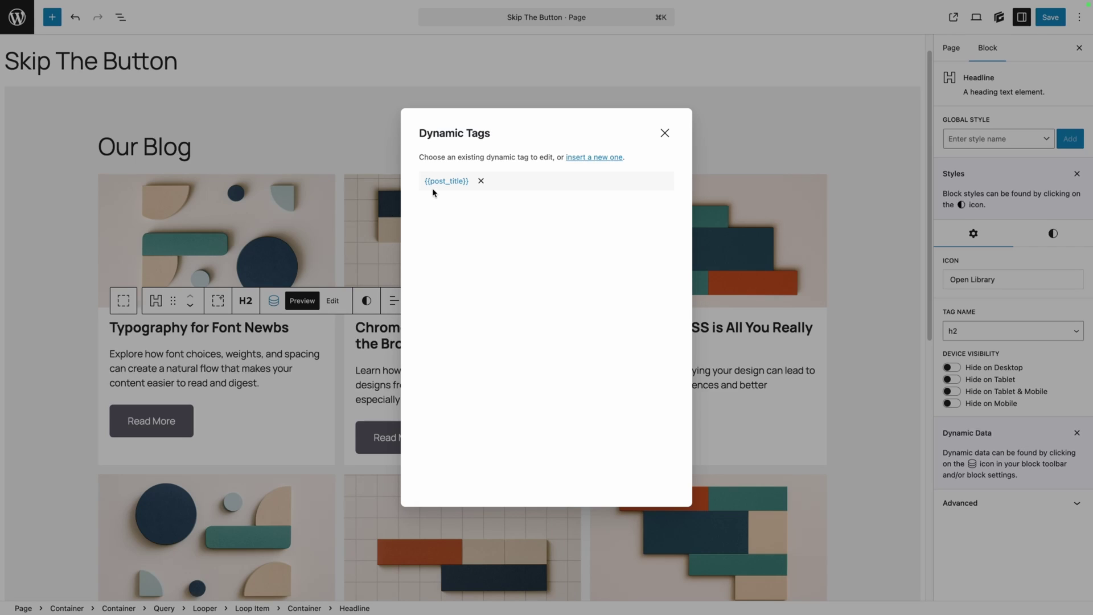
pyautogui.click(440, 183)
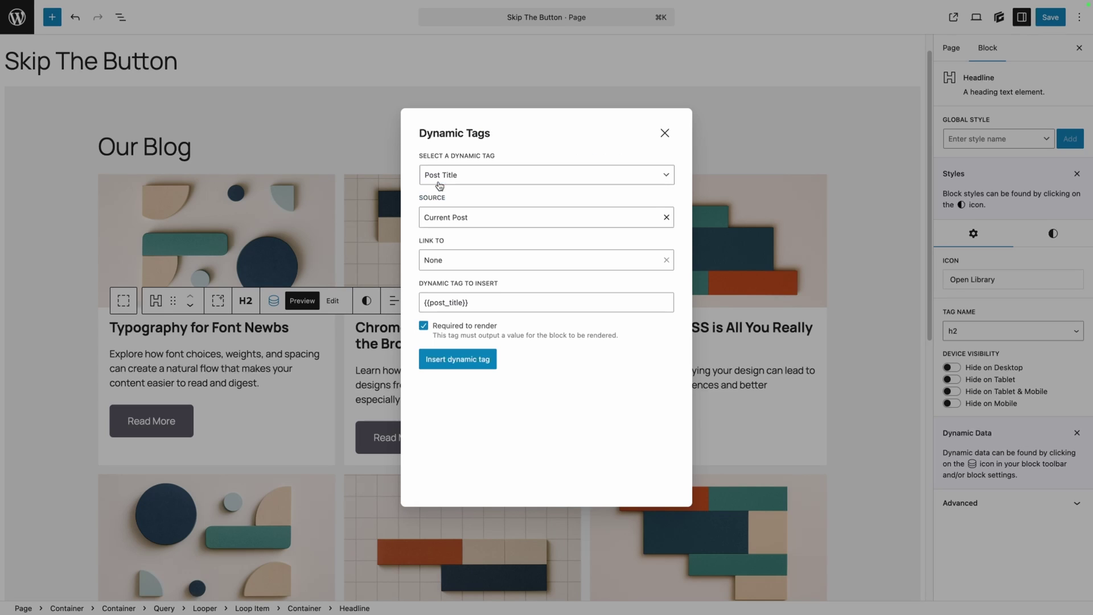
pyautogui.click(464, 265)
pyautogui.click(471, 257)
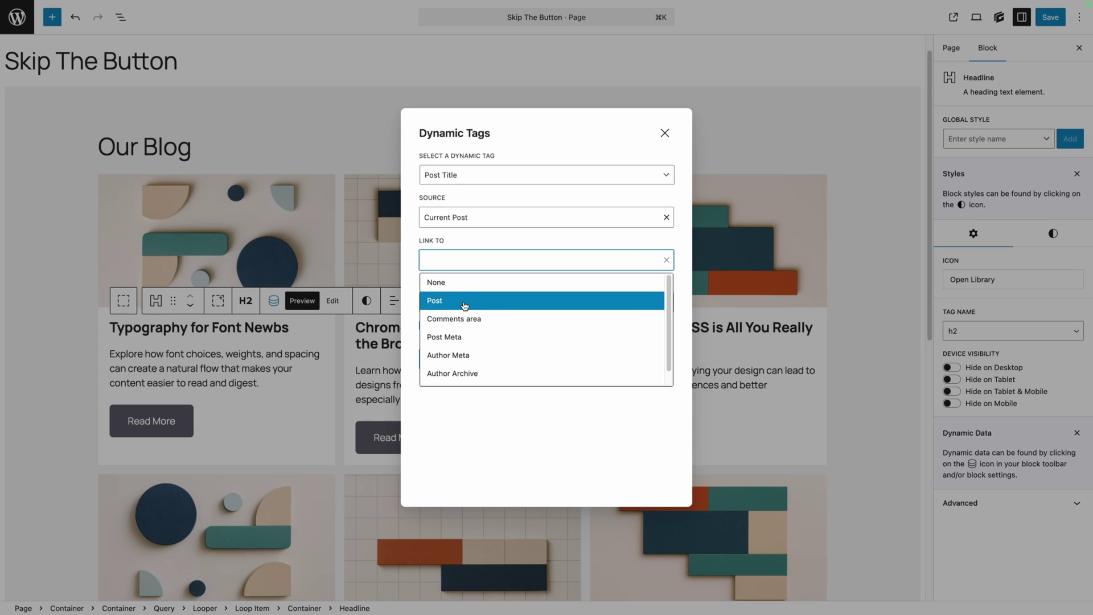
pyautogui.click(463, 300)
pyautogui.click(480, 359)
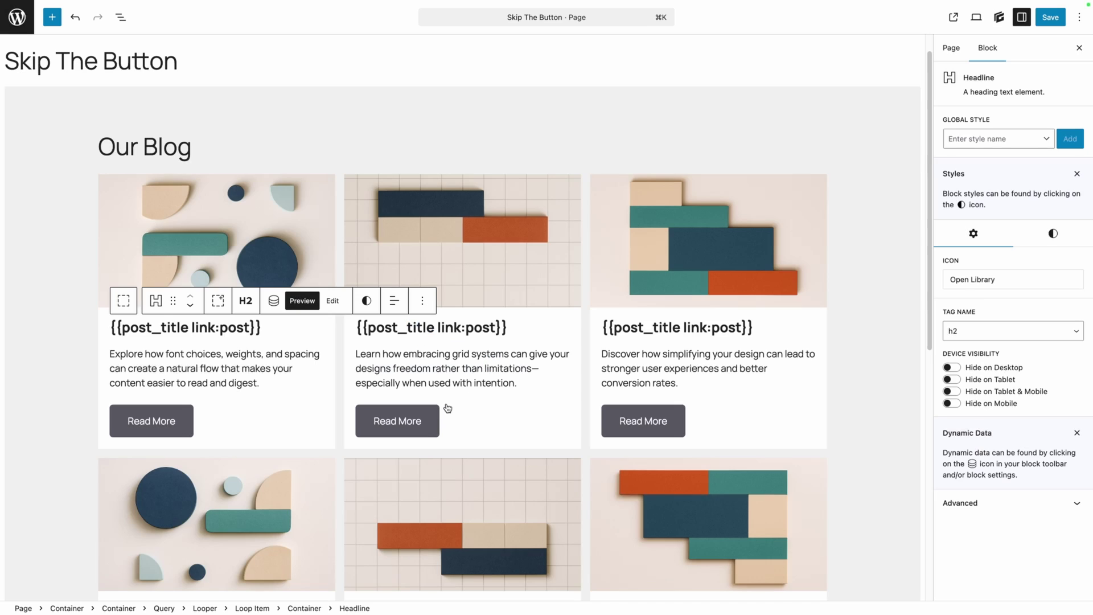
pyautogui.press('super+s')
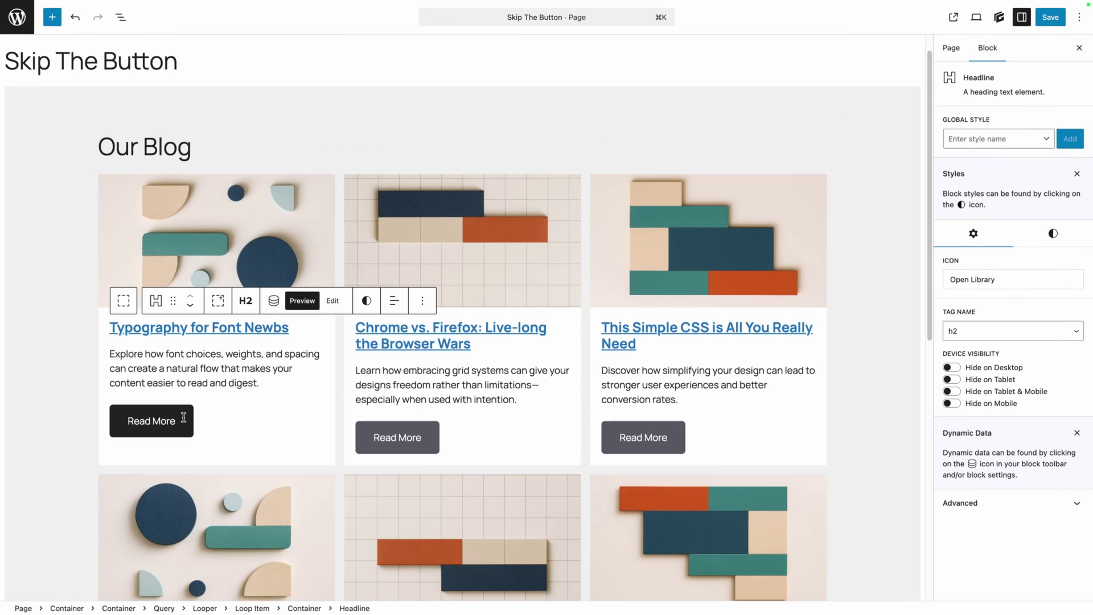
# - Add the HTML attribute aria-hidden with the value true to the Read More button
pyautogui.click(183, 417)
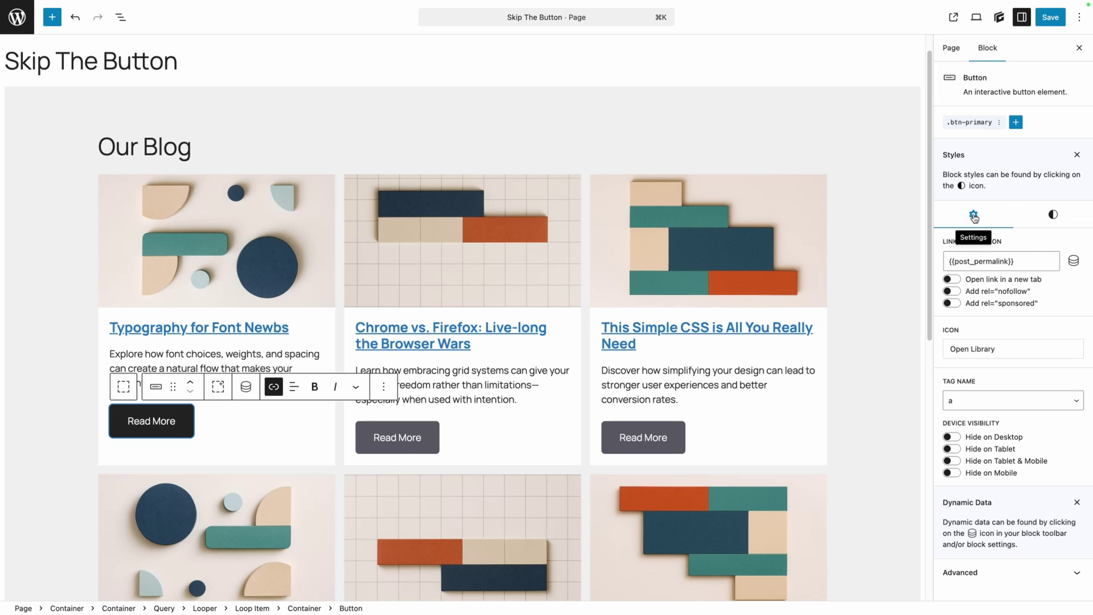
pyautogui.click(1001, 572)
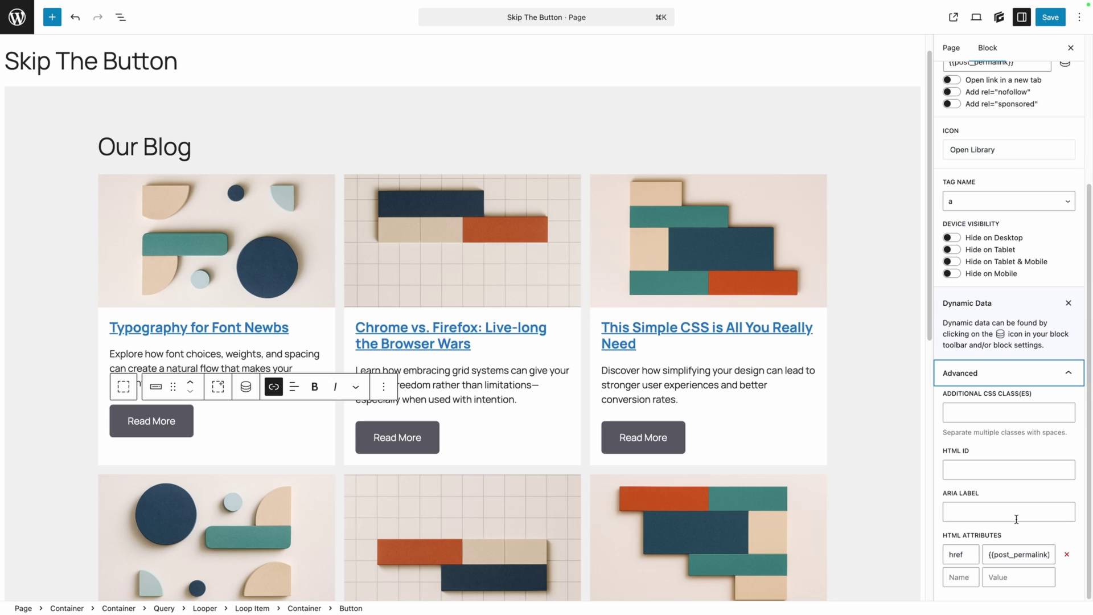
pyautogui.click(958, 581)
pyautogui.moveTo(936, 533); pyautogui.dragTo(999, 534)
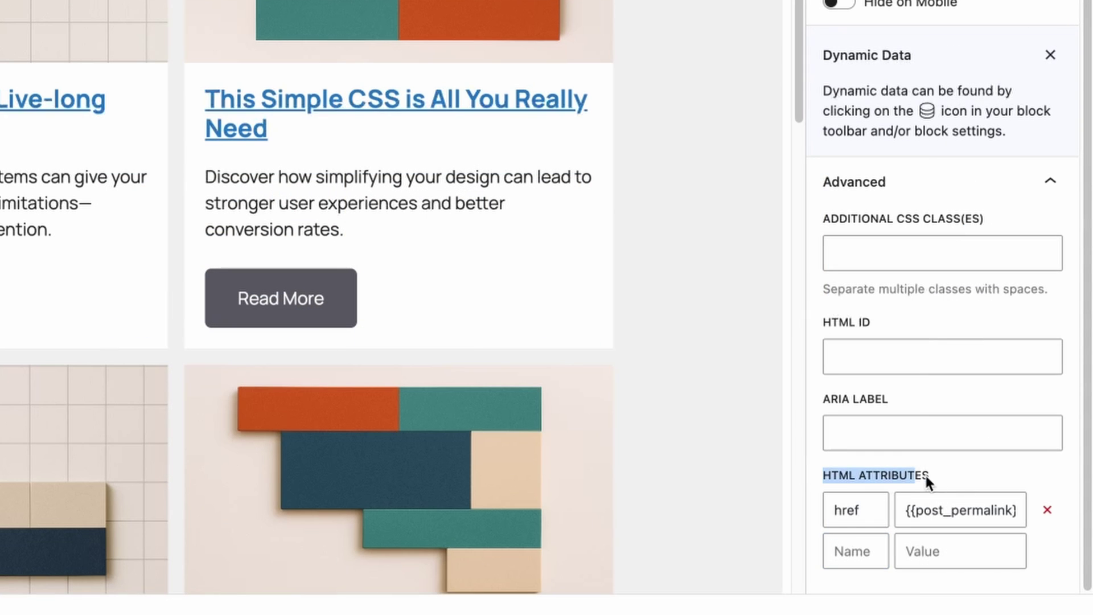
pyautogui.click(858, 551)
pyautogui.write('ar')
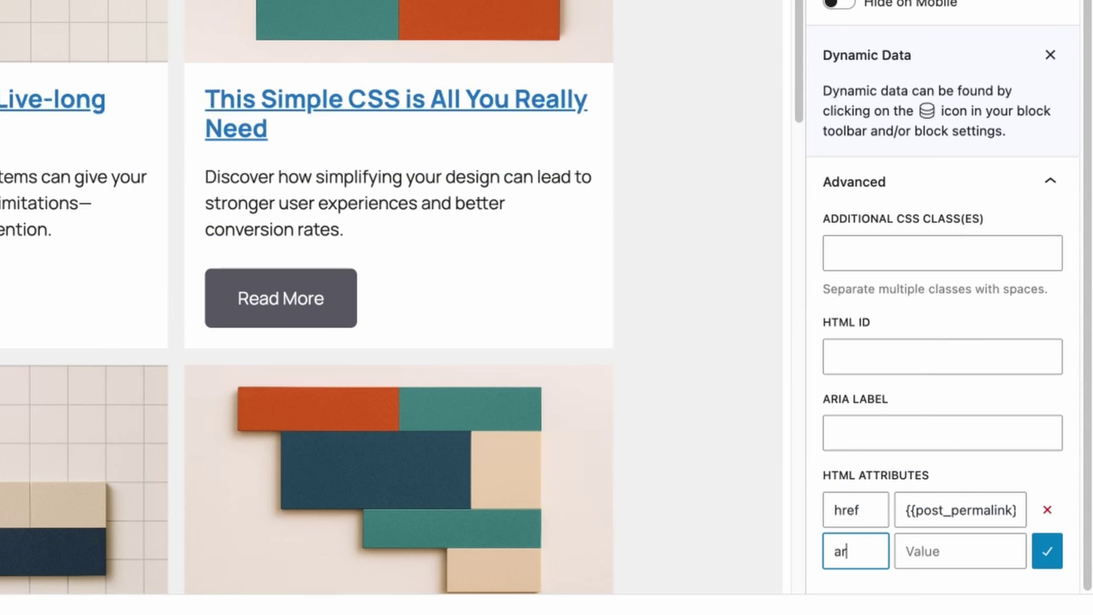
pyautogui.write('ia-hidden')
pyautogui.press('Tab')
pyautogui.write('true')
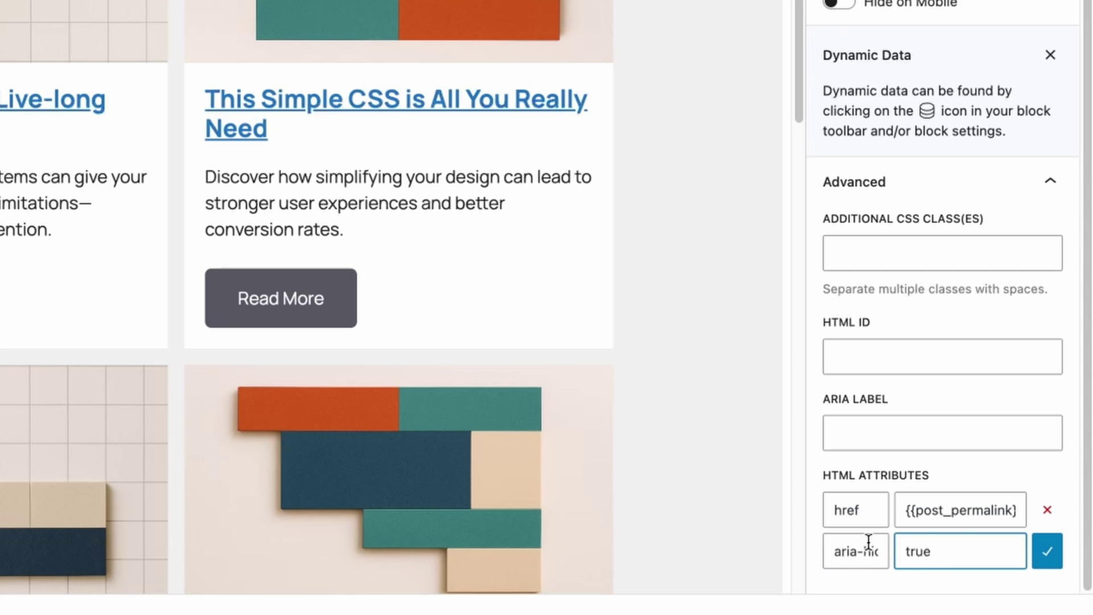
pyautogui.click(1050, 555)
pyautogui.scroll(-2, 862, 424)
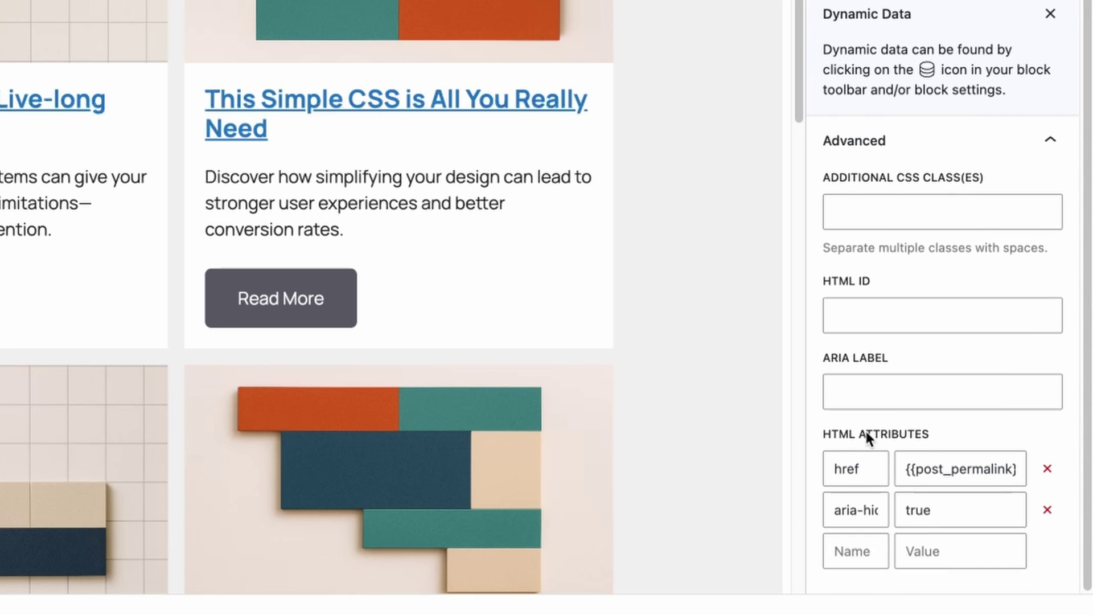
# - Add the HTML attribute tabindex with the value -1 to the Read More button and save the page
pyautogui.click(857, 548)
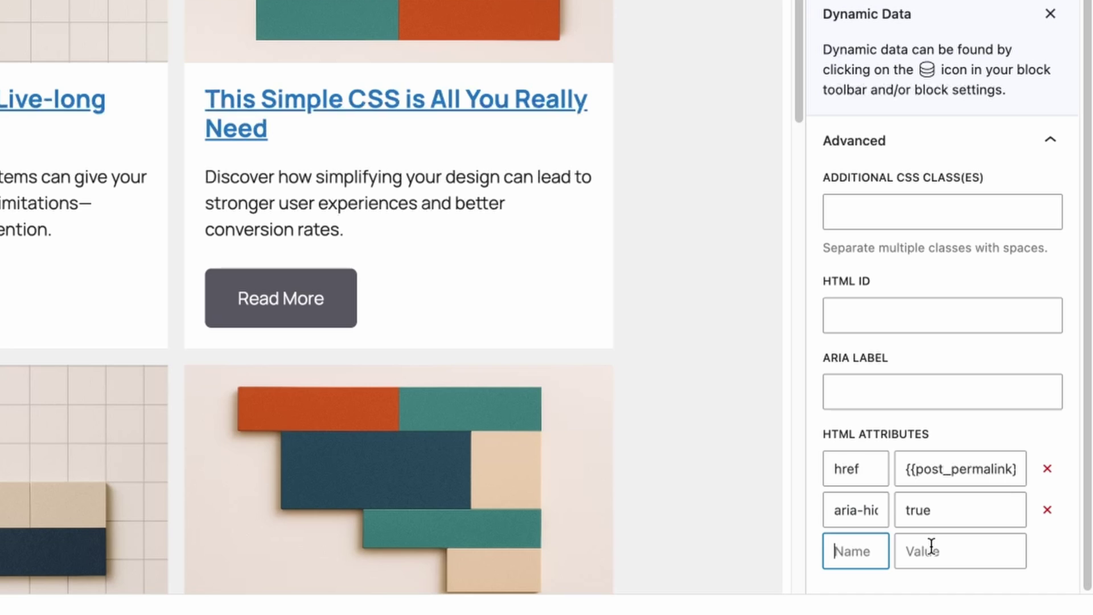
pyautogui.write('ta')
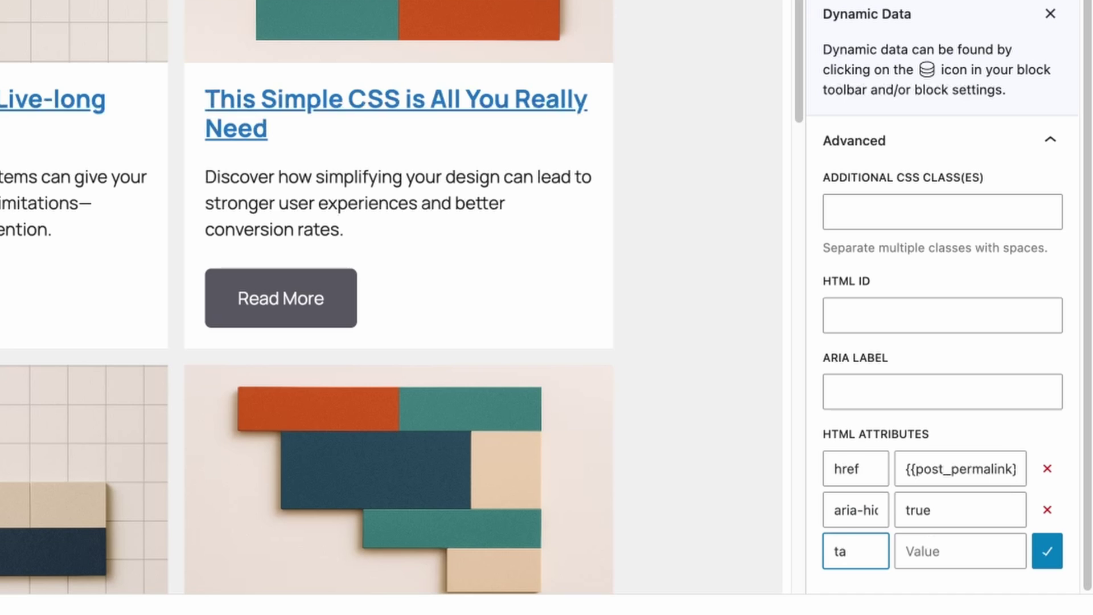
pyautogui.write('bindex')
pyautogui.press('Tab')
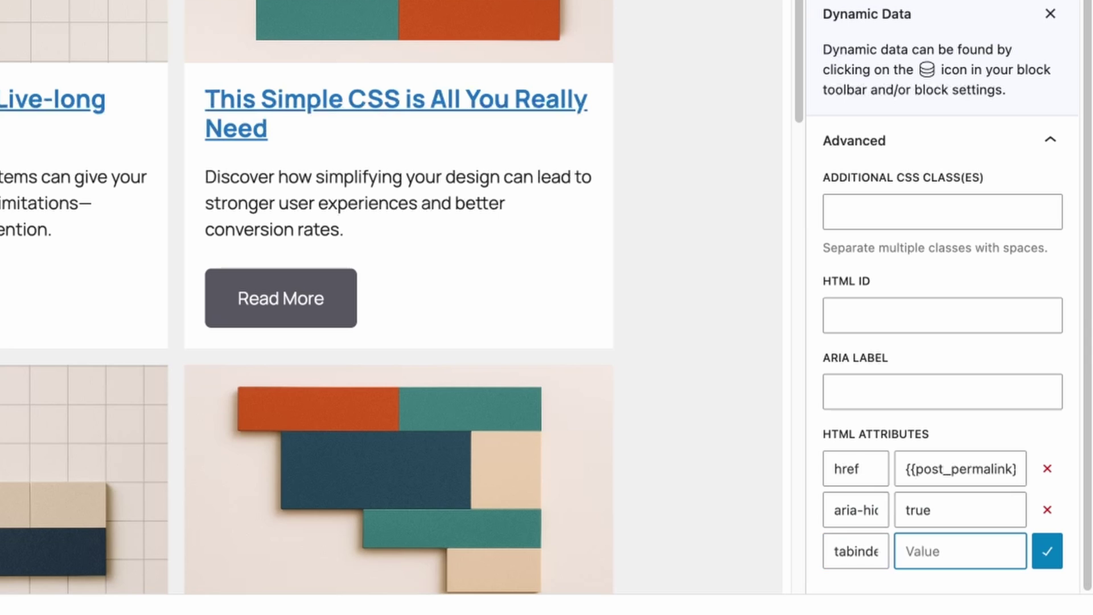
pyautogui.write('-1')
pyautogui.click(1046, 550)
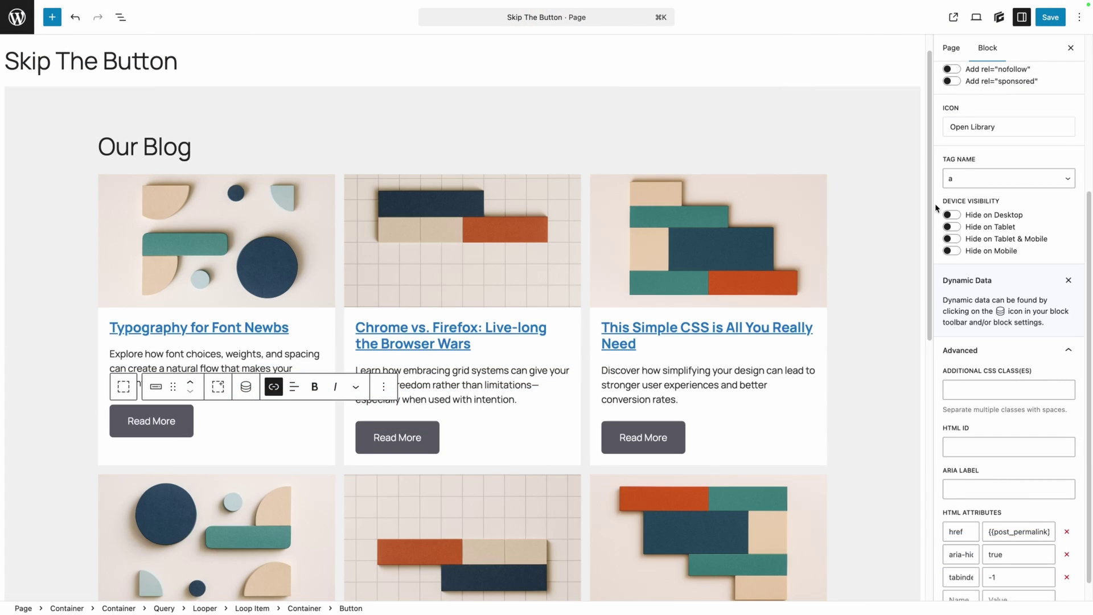
pyautogui.press('super+s')
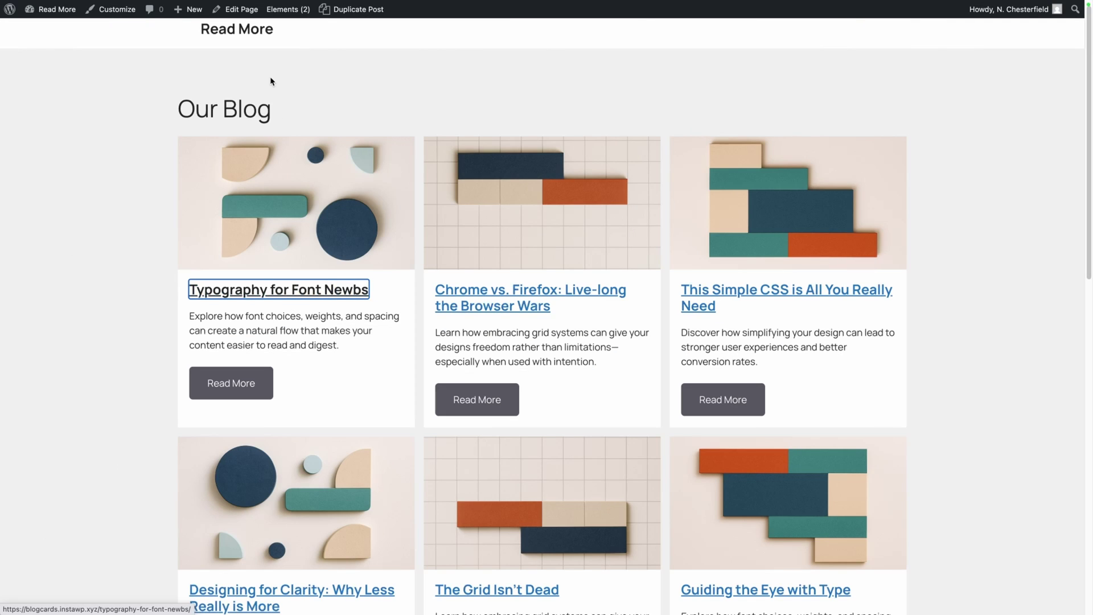
# - On the published page, check which card links receive keyboard focus, moving forward and backward through the blog cards
pyautogui.press('Tab')
pyautogui.press('Tab')
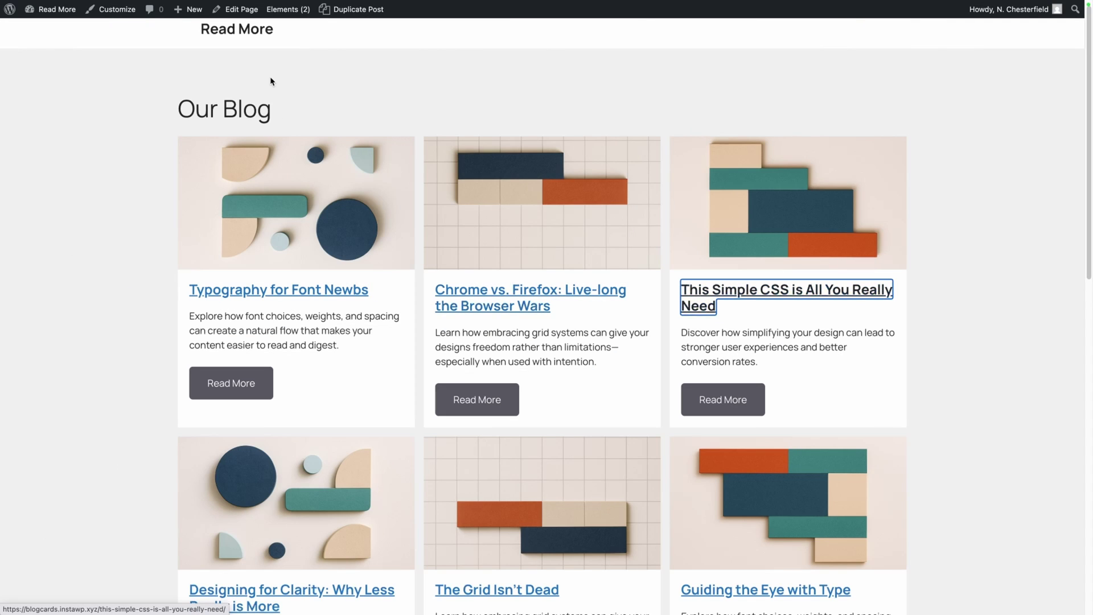
pyautogui.press('Tab')
pyautogui.press('Tab')
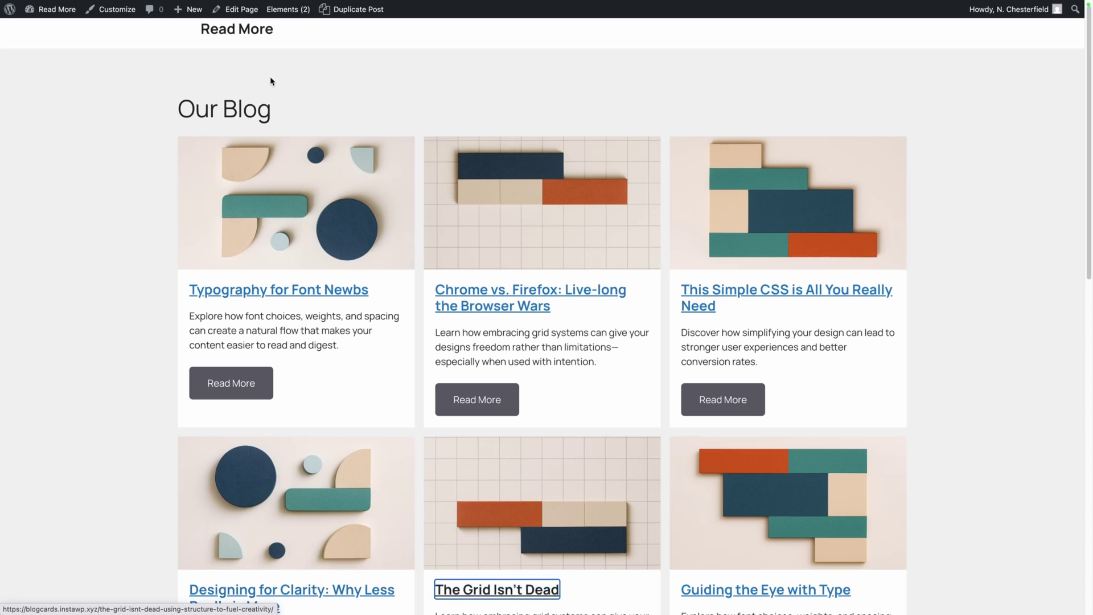
pyautogui.hotkey('shift', 'Tab')
pyautogui.hotkey('shift', 'Tab')
pyautogui.hotkey('shift', 'Tab')
pyautogui.hotkey('shift', 'Tab')
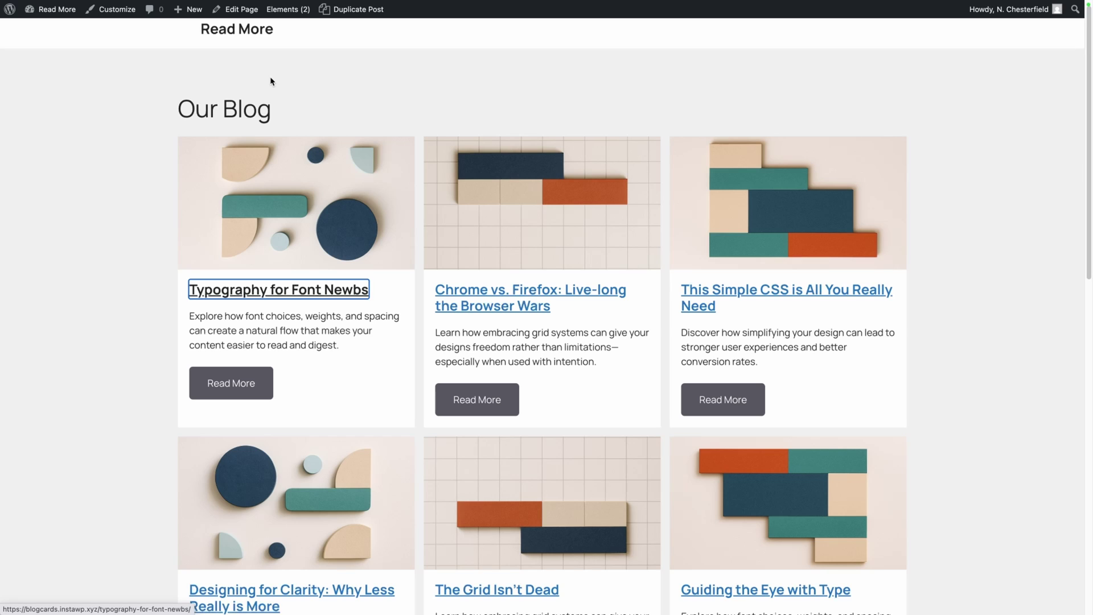
pyautogui.click(271, 82)
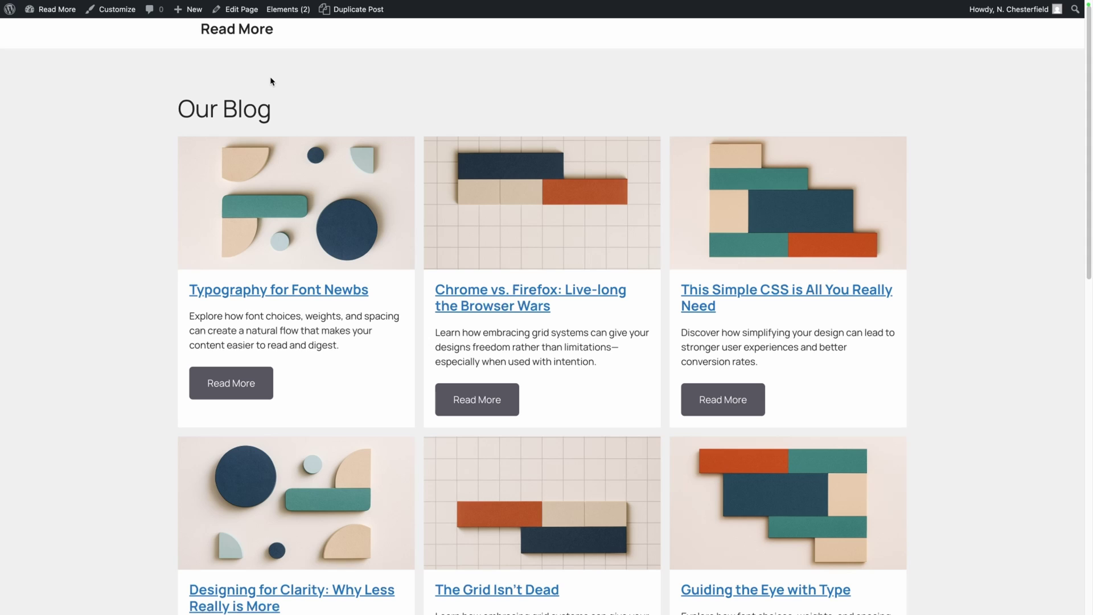
# - Check how the screen reader announces the linked titles of the blog cards, and turn it off
pyautogui.moveTo(507, 294)
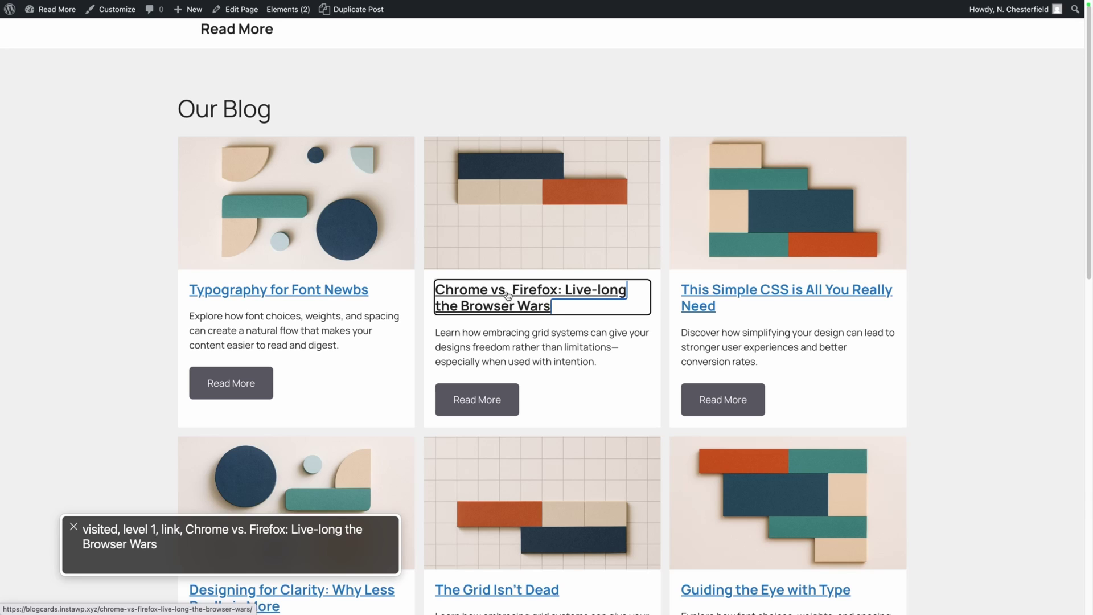
pyautogui.moveTo(825, 294)
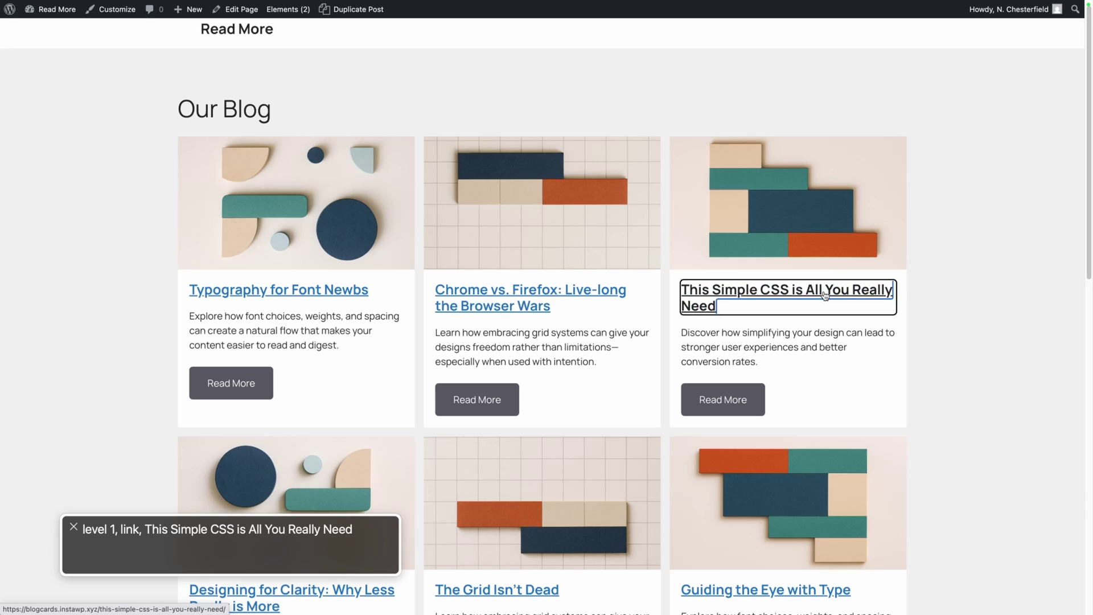
pyautogui.moveTo(333, 594)
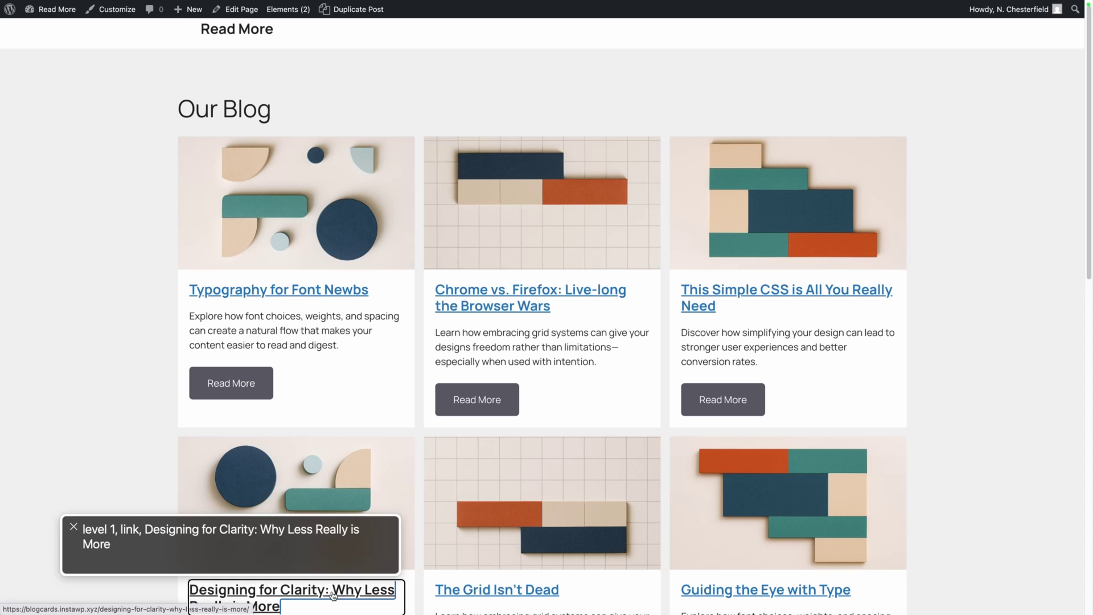
pyautogui.press('super+F5')
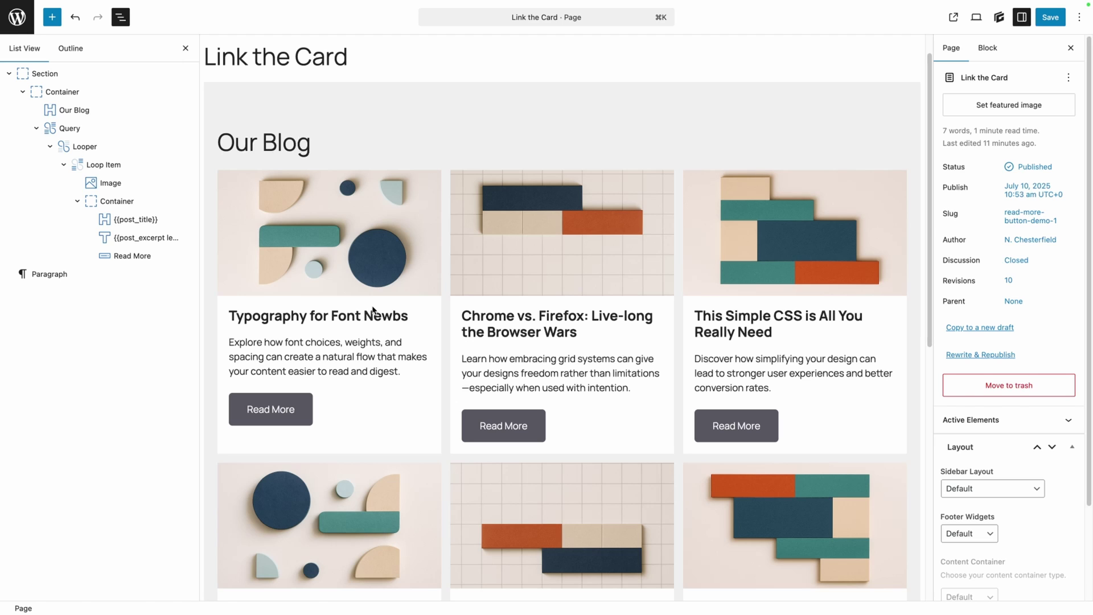
# - On the Link the Card page, delete the Read More button from the blog card and select the Loop Item
pyautogui.click(307, 403)
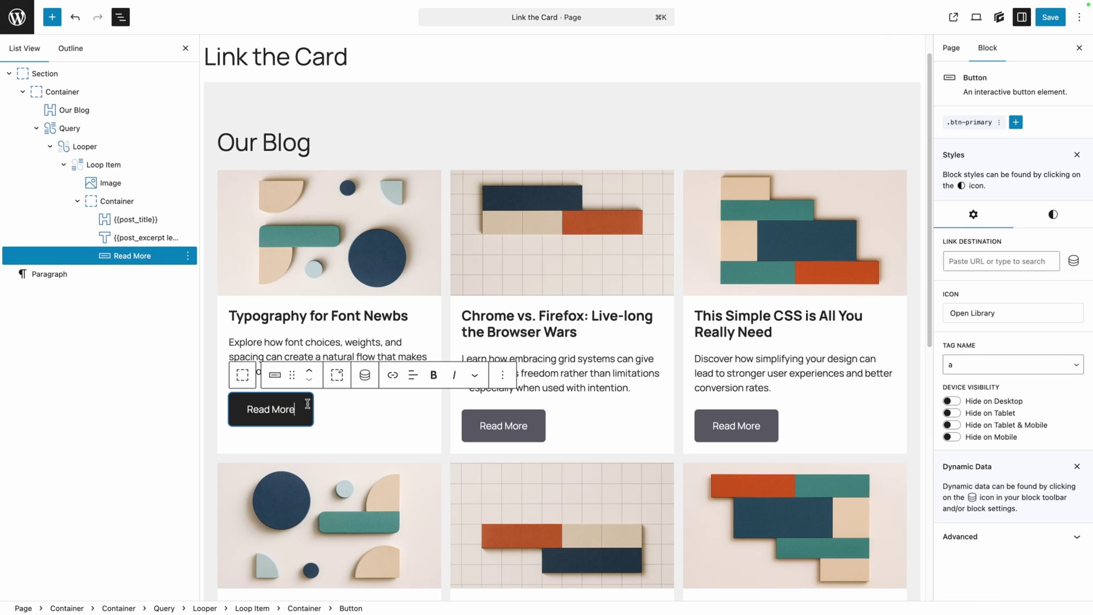
pyautogui.press('Delete')
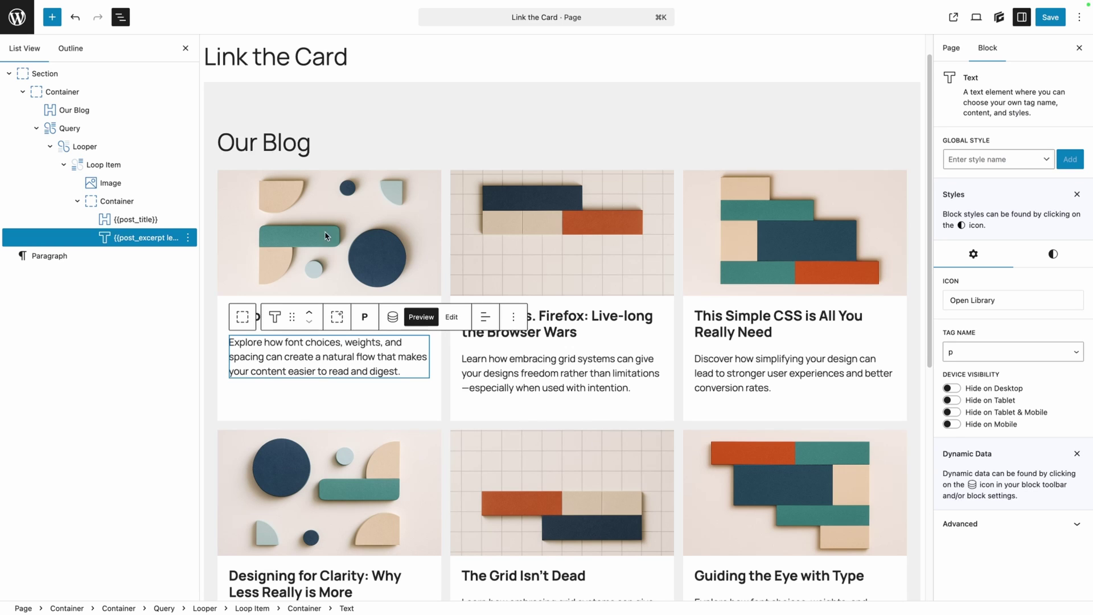
pyautogui.click(102, 169)
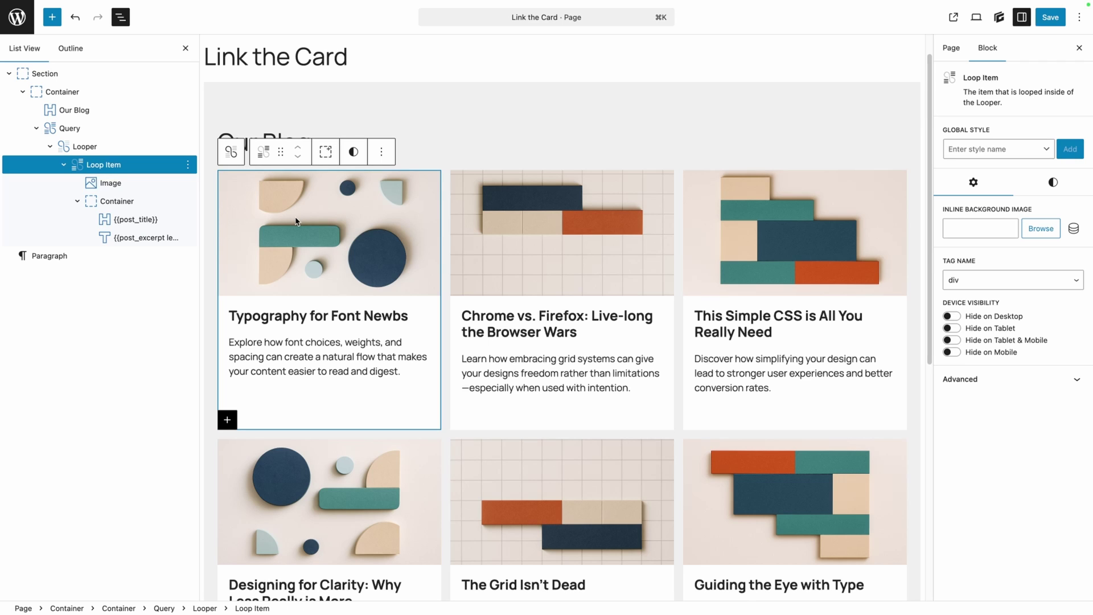
# - Link the dynamic post title in the blog card's headline to its Post
pyautogui.click(333, 316)
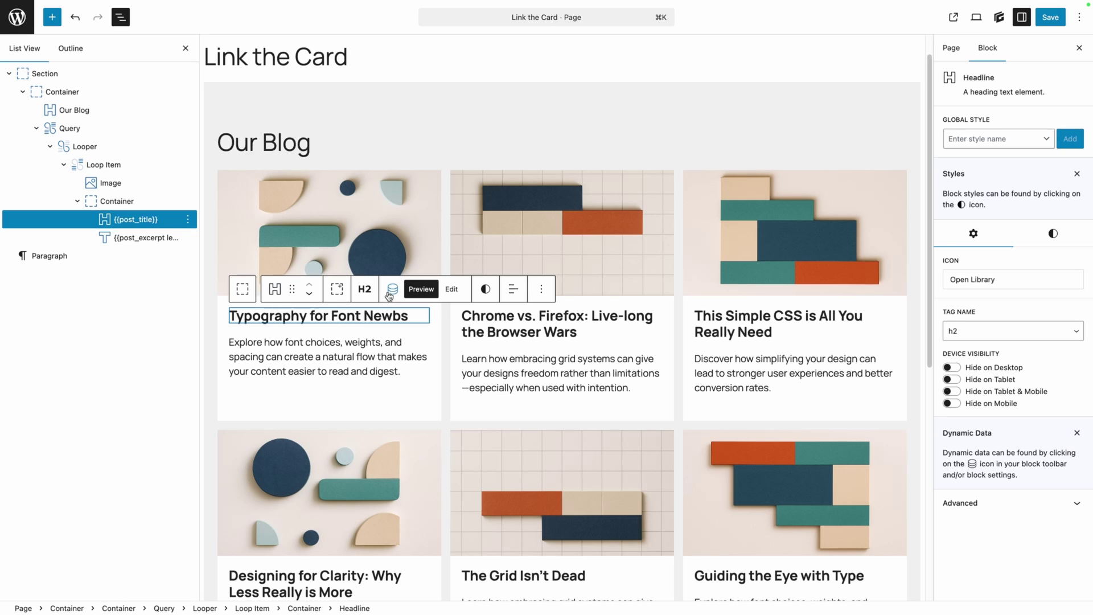
pyautogui.click(390, 291)
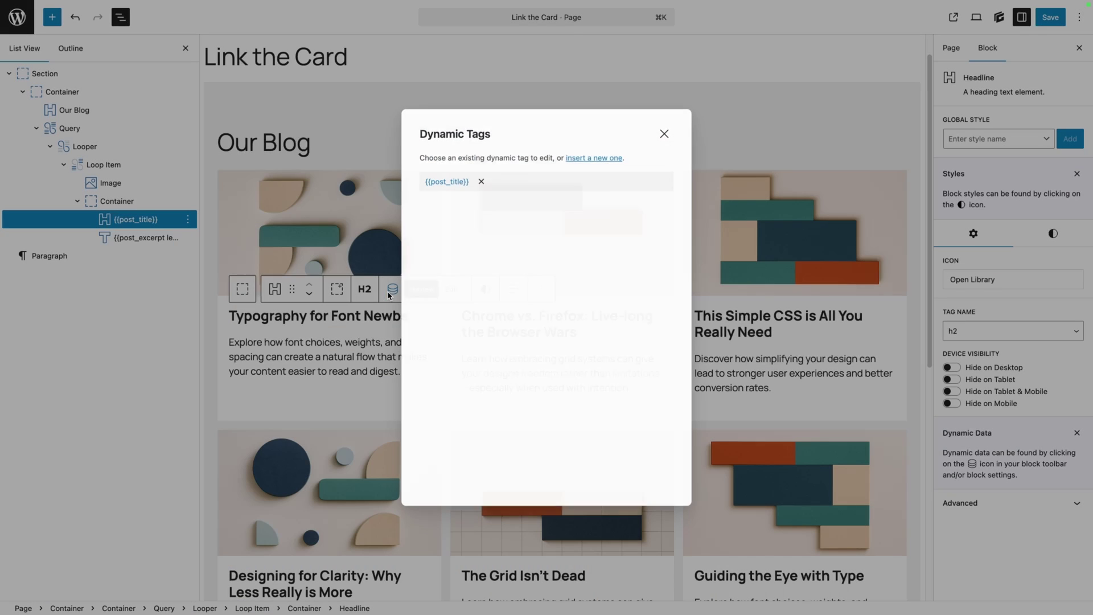
pyautogui.click(449, 182)
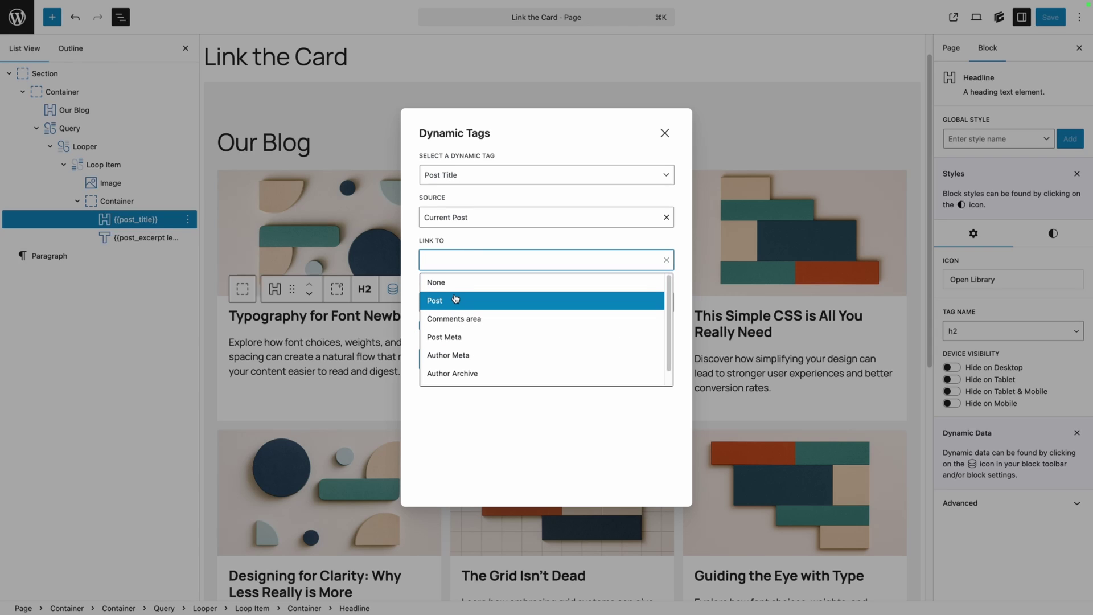
pyautogui.click(456, 299)
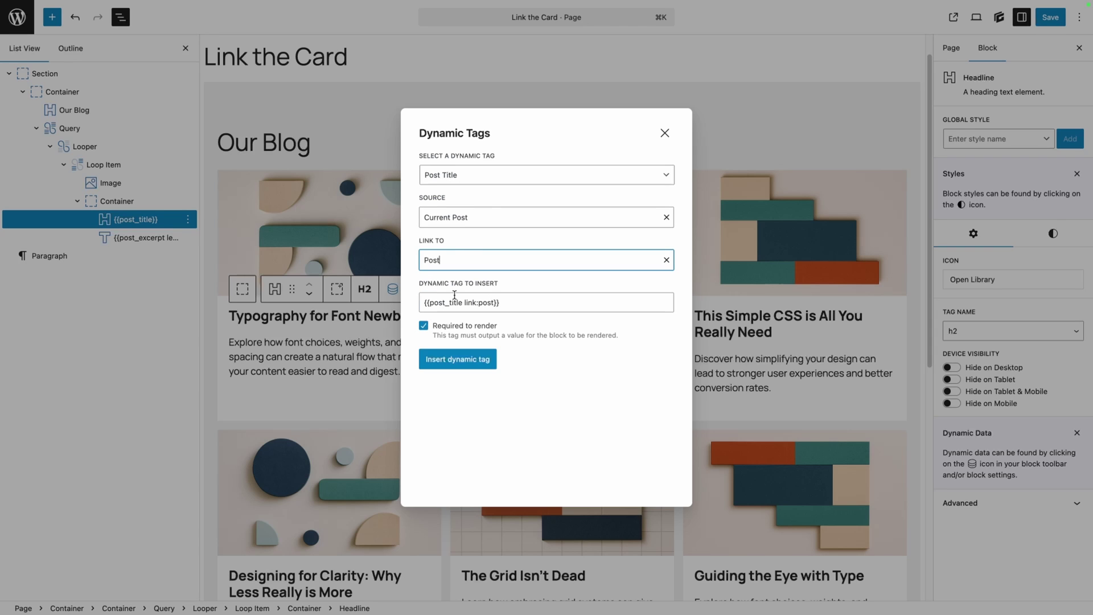
pyautogui.click(469, 361)
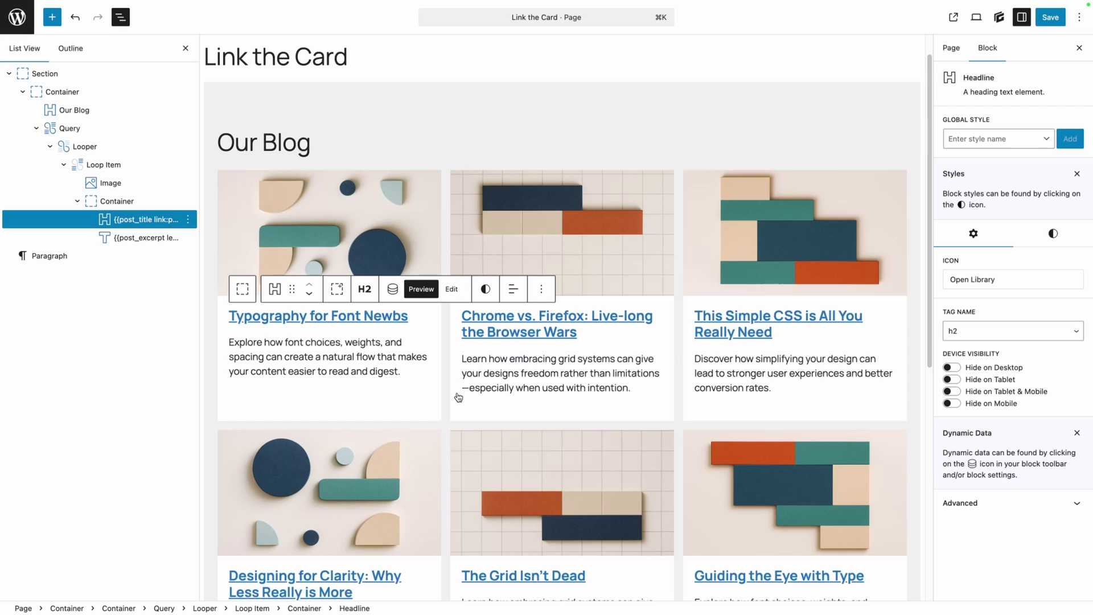
# - Add the additional CSS class stretch-link to the Loop Item and save the page
pyautogui.click(419, 403)
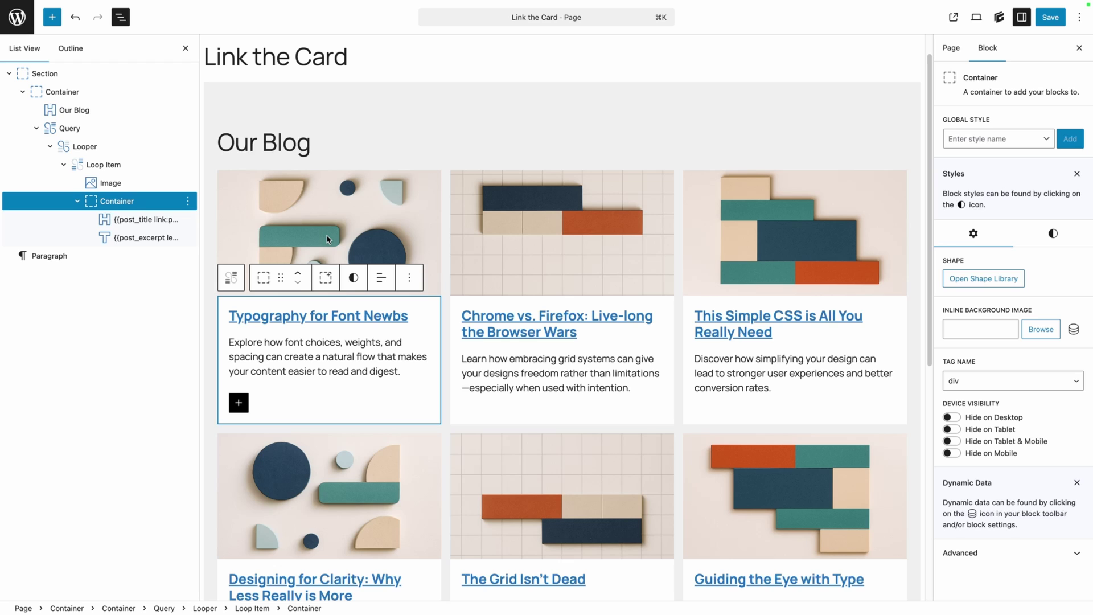
pyautogui.click(96, 164)
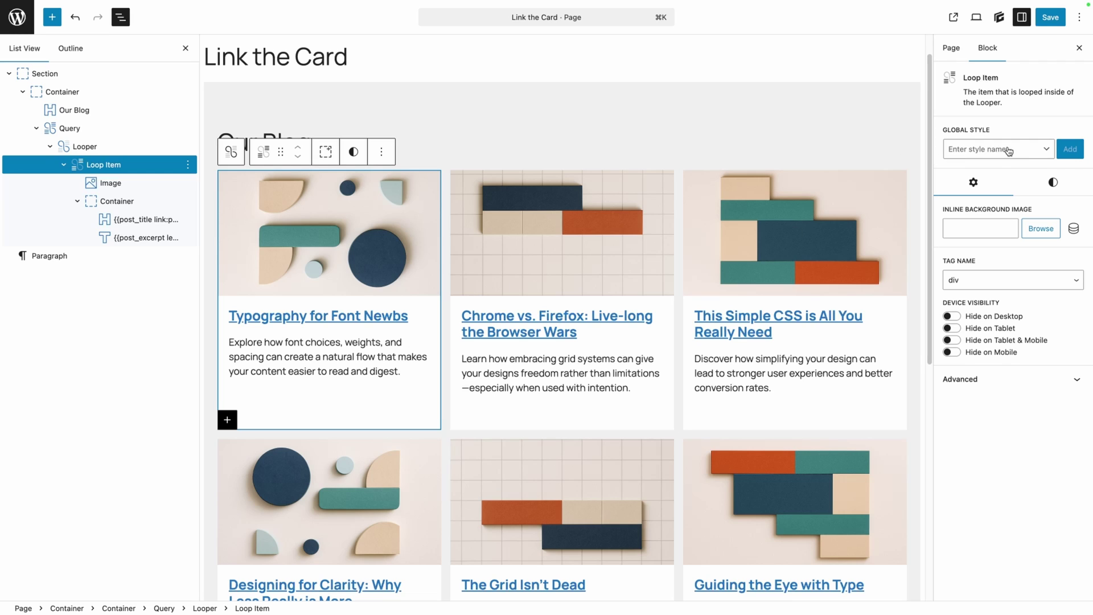
pyautogui.click(986, 378)
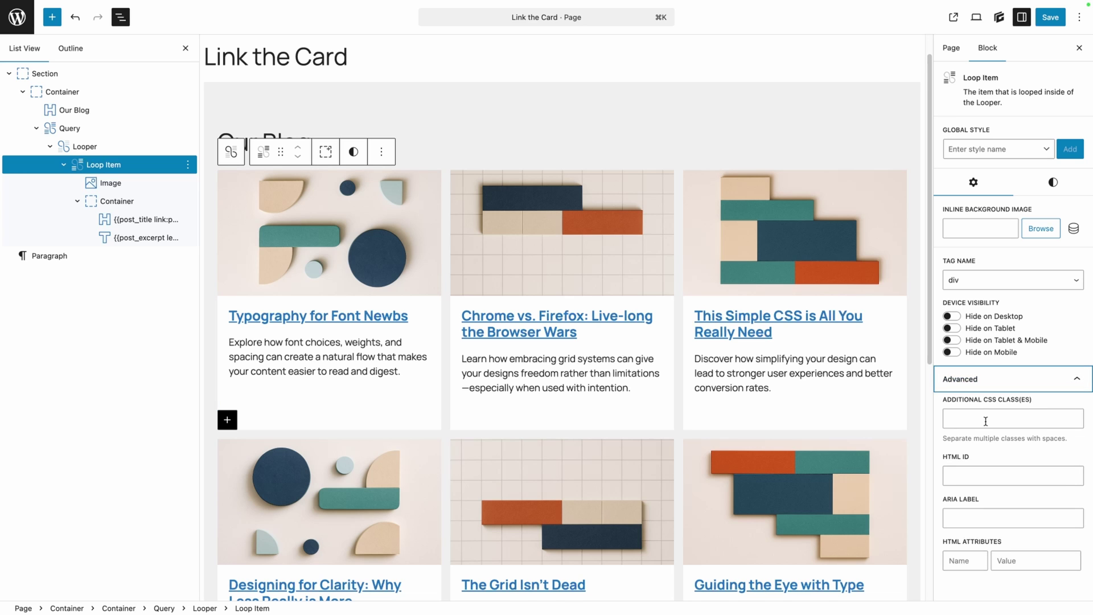
pyautogui.click(985, 421)
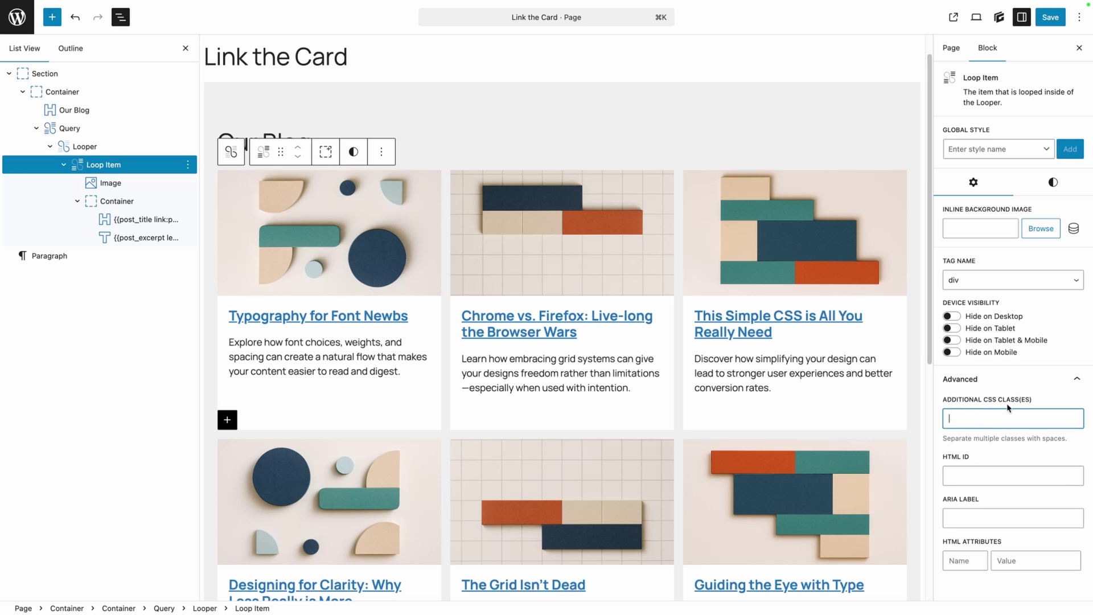
pyautogui.write('stretch-link')
pyautogui.click(1049, 17)
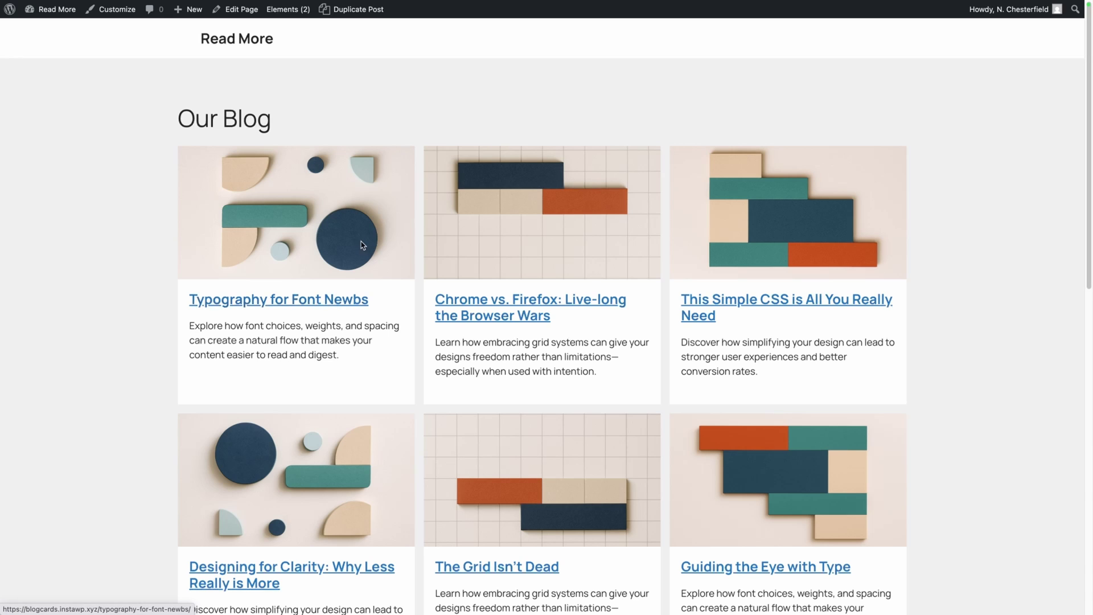
# - In Additional CSS, add .stretch-link rules: position relative; a::after with empty content, absolute, inset 0; 2px solid focus-visible outline; outline none on hover and focus
pyautogui.click(119, 11)
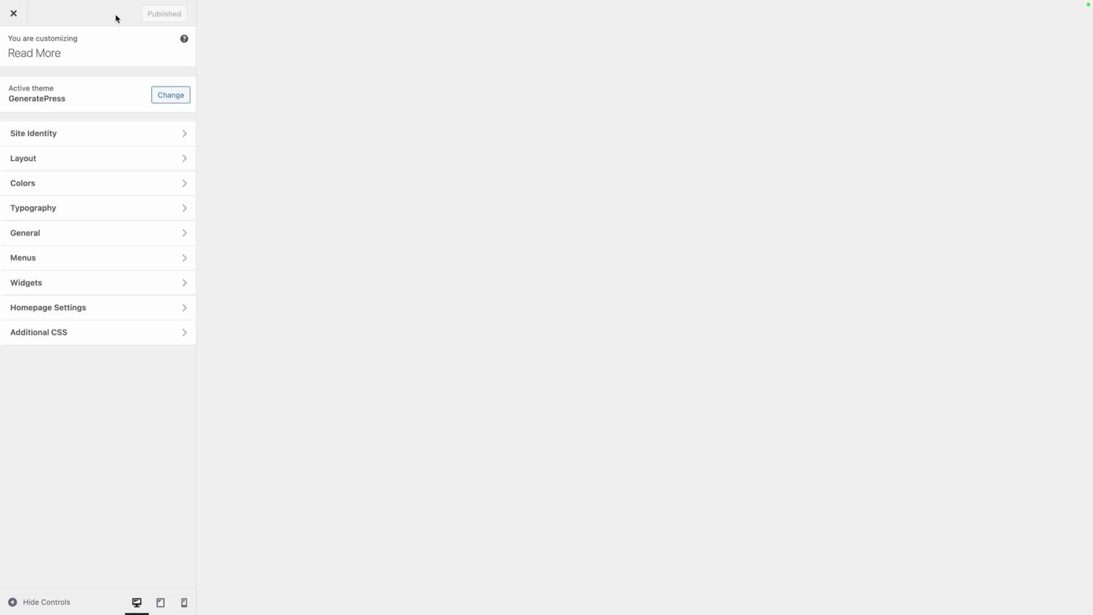
pyautogui.click(88, 337)
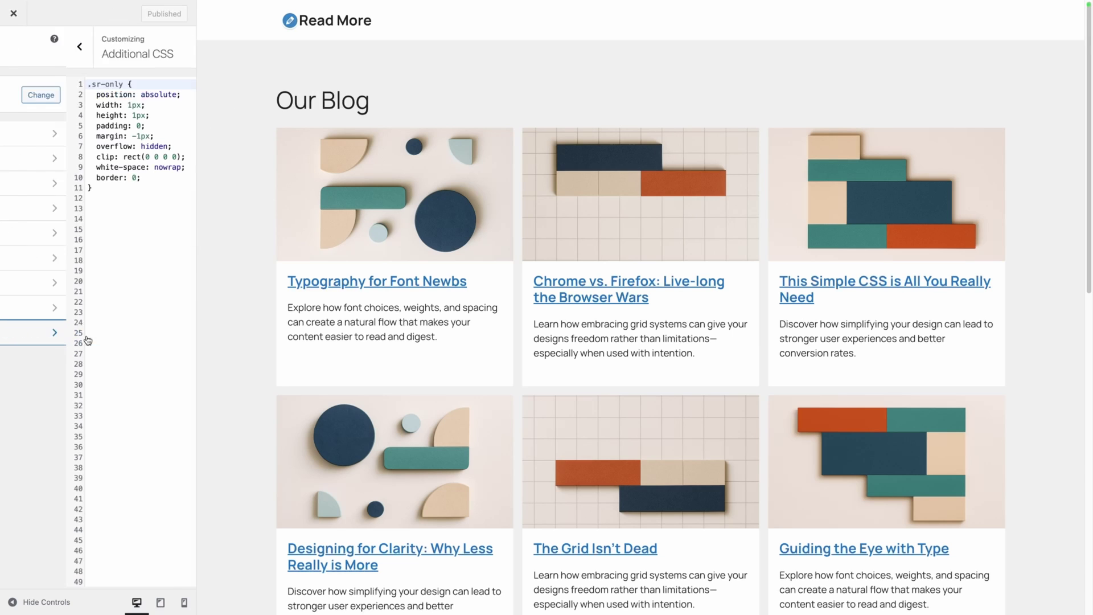
pyautogui.click(62, 190)
pyautogui.press('Return')
pyautogui.press('Return')
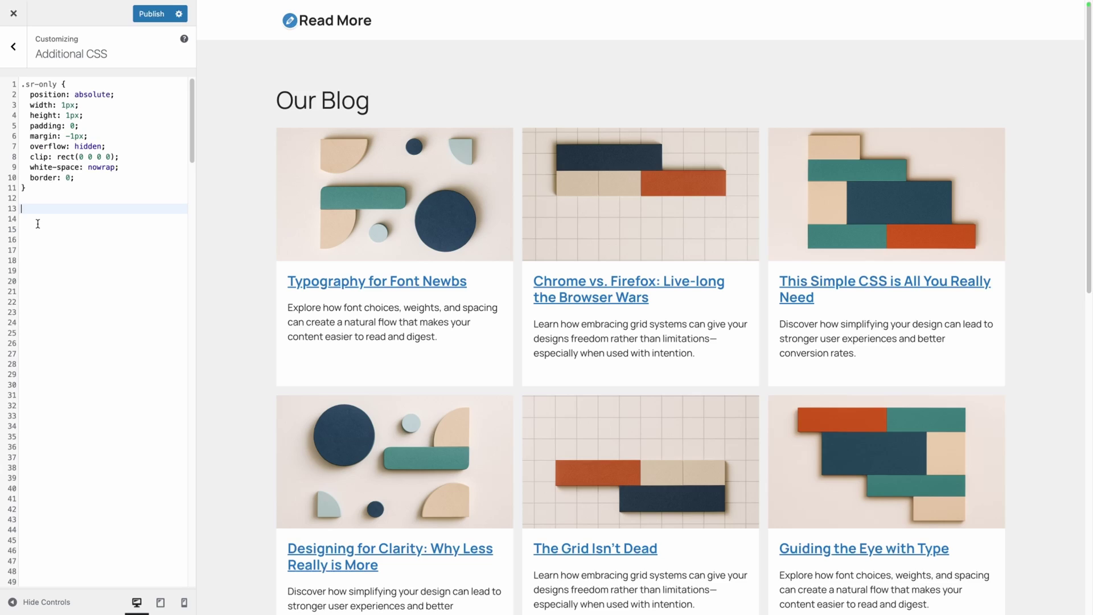
pyautogui.write(".stretch-link { position: relative; }  .stretch-link a::after { content: ''; position: absolute; inset: 0; }  .stretch-link a:is(:focus-visible)::after { outline: 2px solid; }  .stretch-link a:is(:hover, :focus) { outline: none; }")
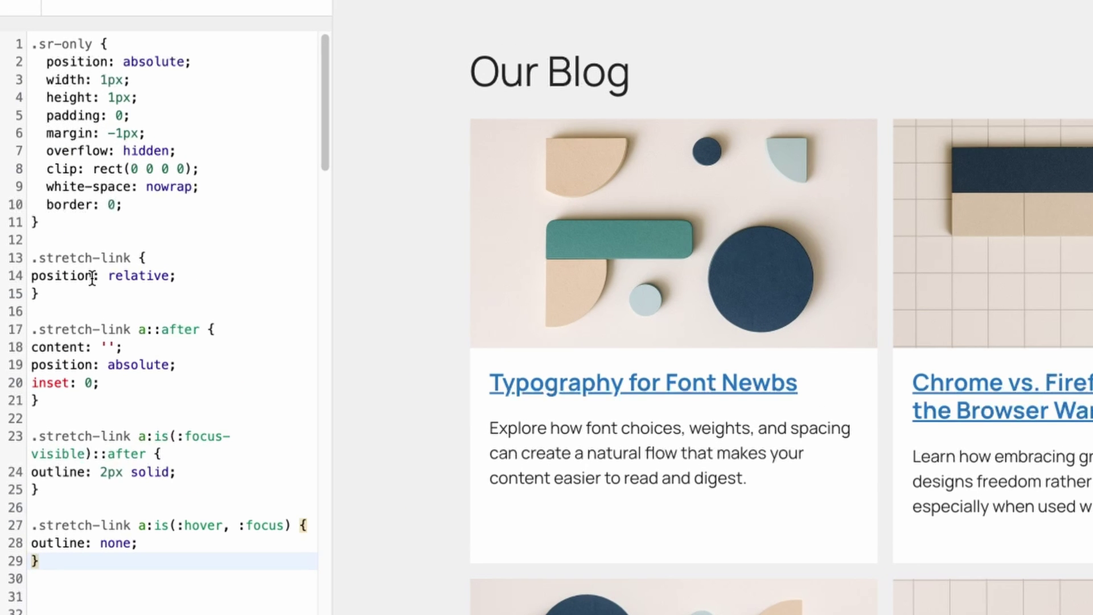